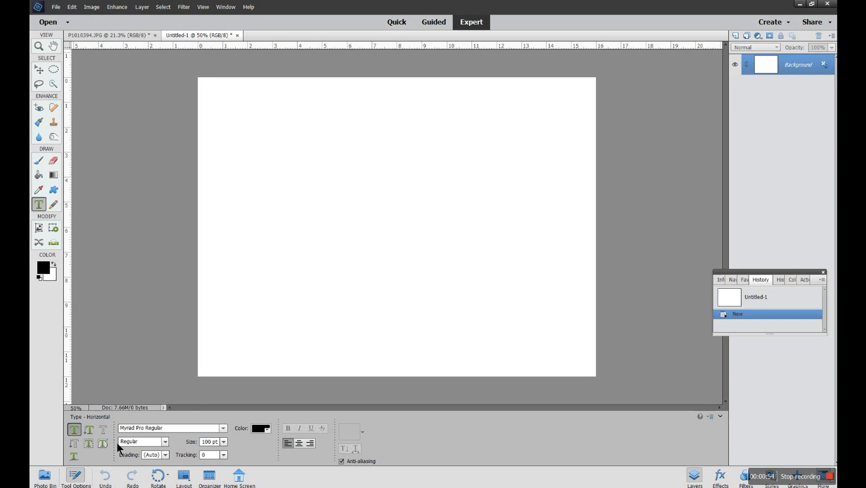
Choose the heart as the Text on Shape outline and draw a large heart in the middle of the canvas.
click(104, 443)
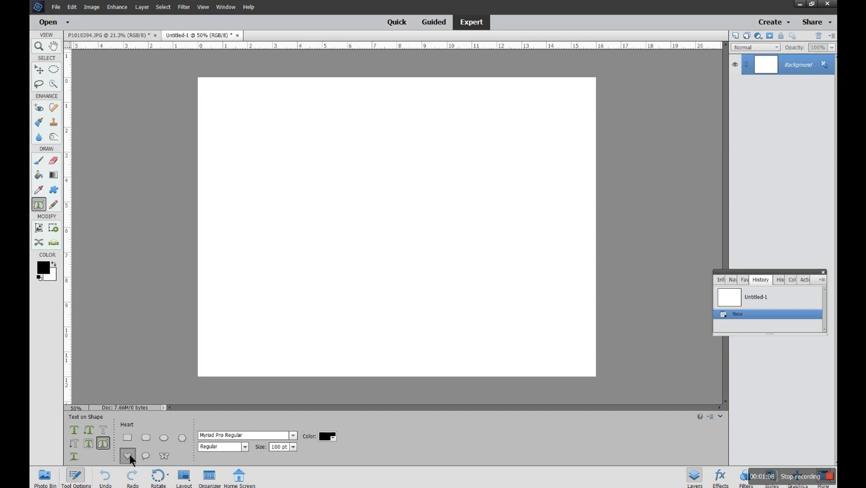
click(126, 437)
click(146, 456)
click(167, 440)
click(183, 442)
click(159, 455)
click(133, 458)
drag(301, 170, 473, 333)
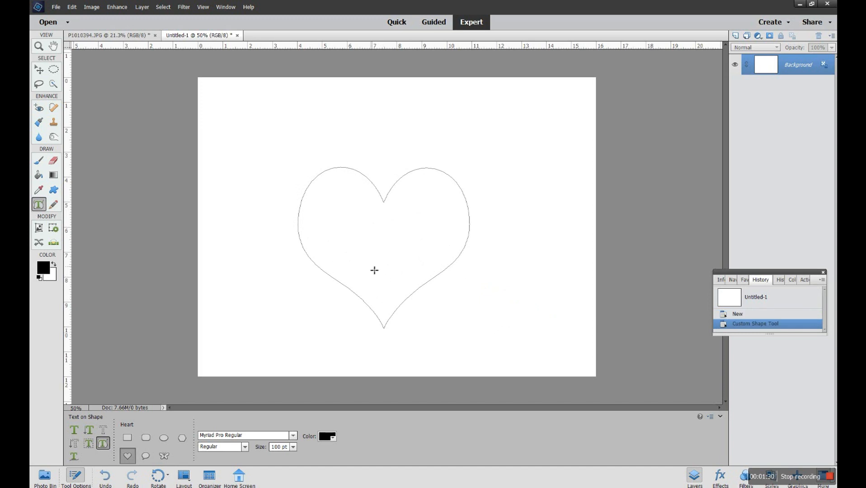
Start text at the heart's upper-left edge and set its font size to 24 pt.
click(301, 213)
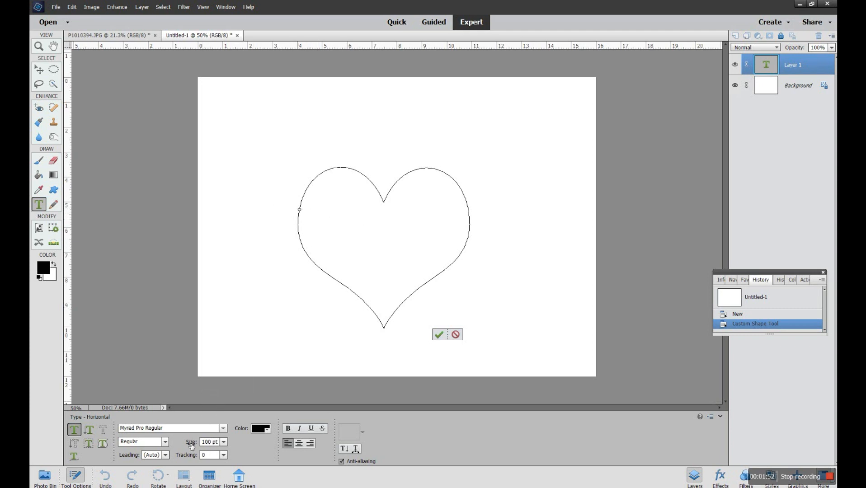
click(222, 443)
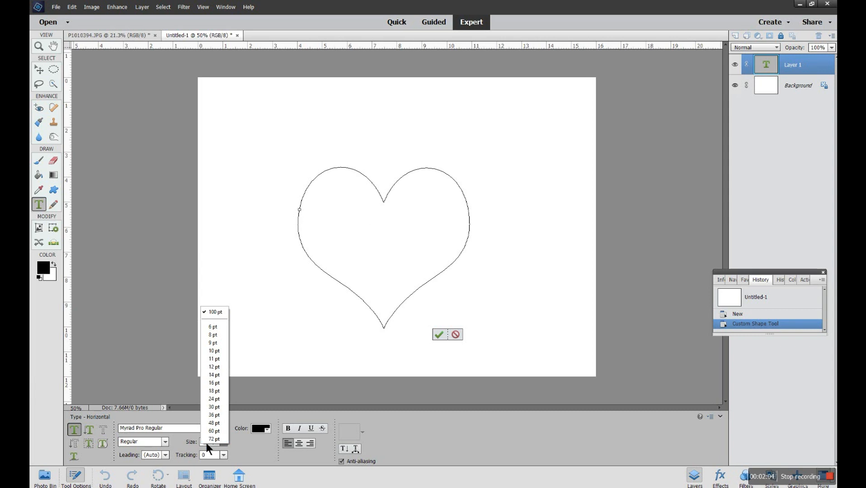
click(215, 391)
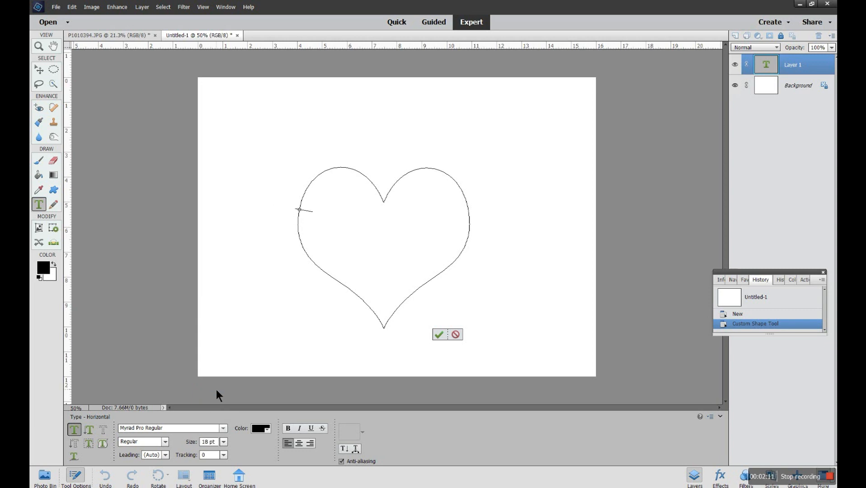
click(222, 441)
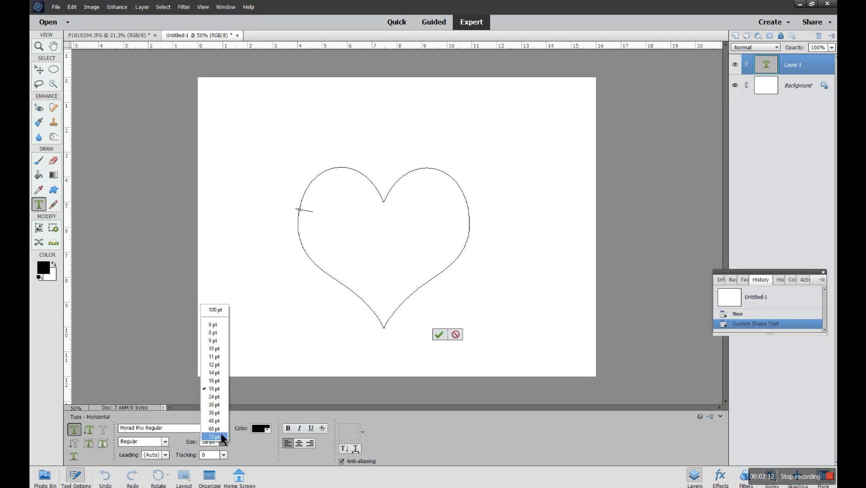
click(217, 399)
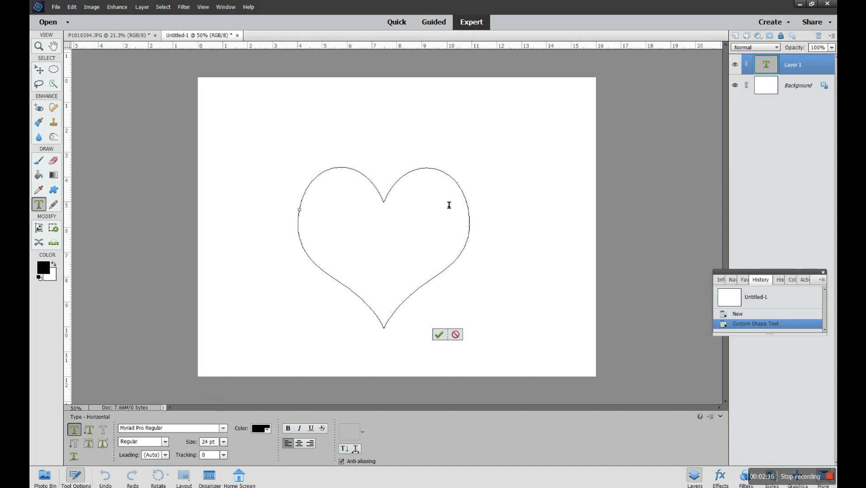
Try font sizes of 26 pt and 36 pt for the heart text and return it to 24 pt.
click(224, 442)
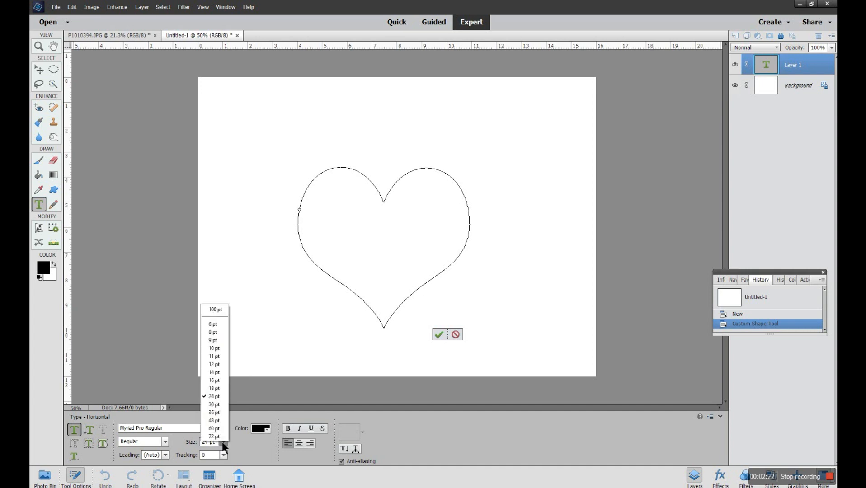
click(224, 442)
click(214, 445)
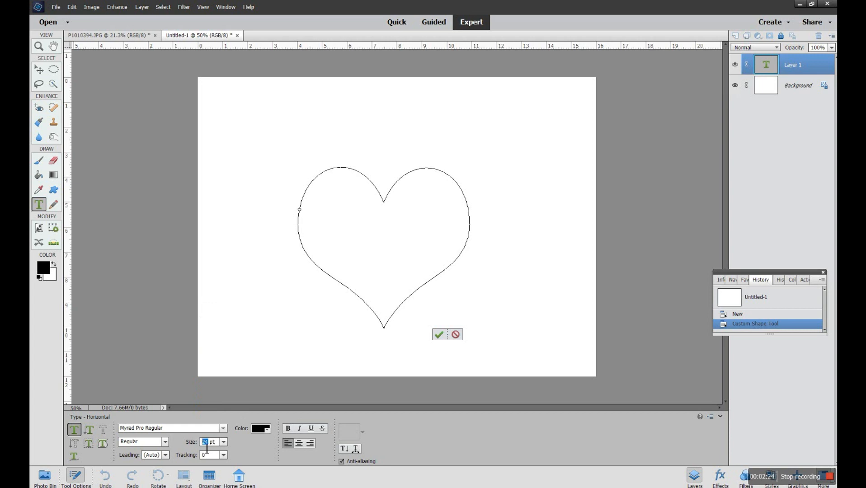
double_click(209, 444)
click(223, 441)
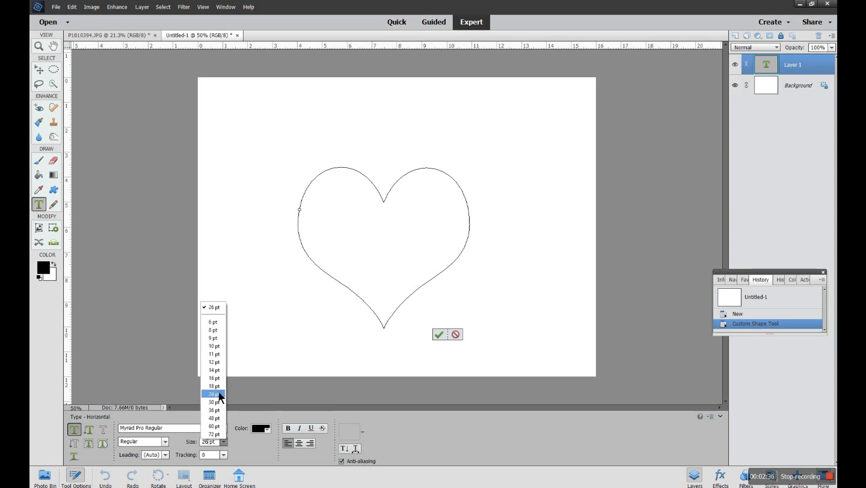
click(214, 410)
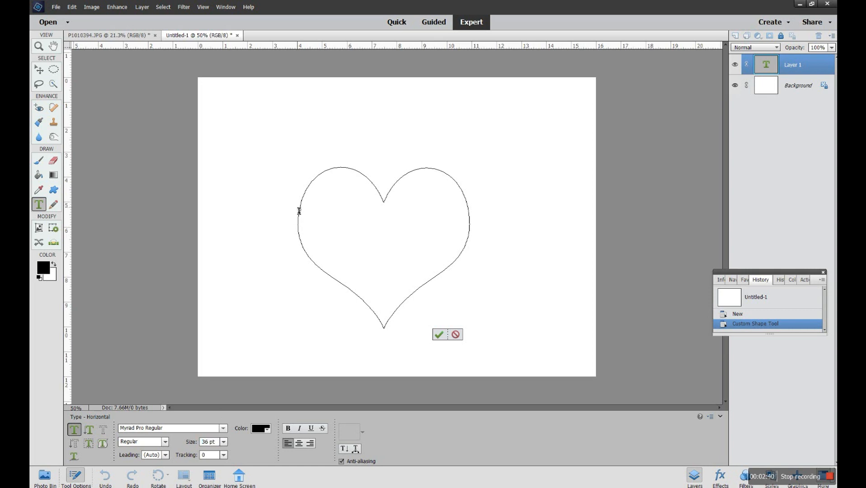
click(223, 442)
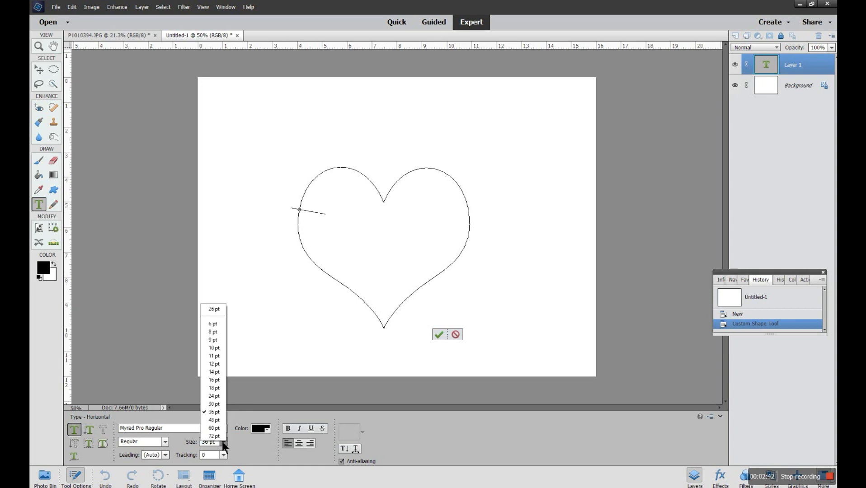
click(216, 397)
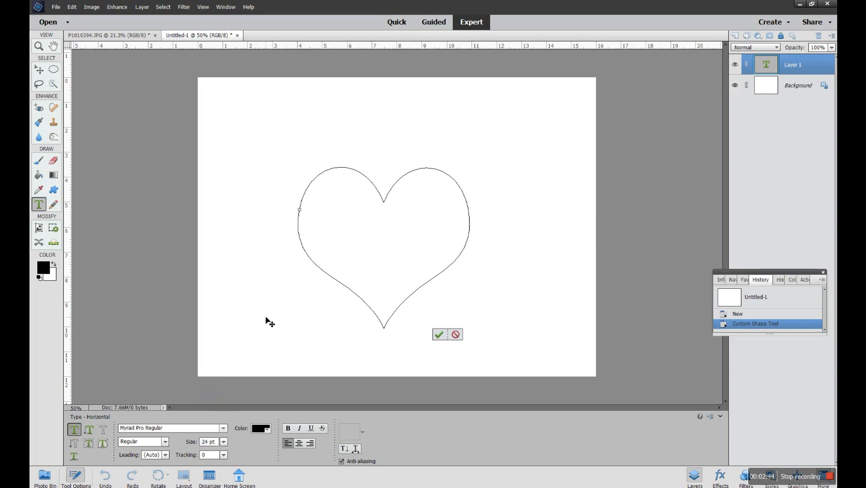
Enter "O my luve's like a red,red rose, that's newly sprung in June" along the heart outline.
click(310, 212)
text(Omy luve's like a red, red rose)
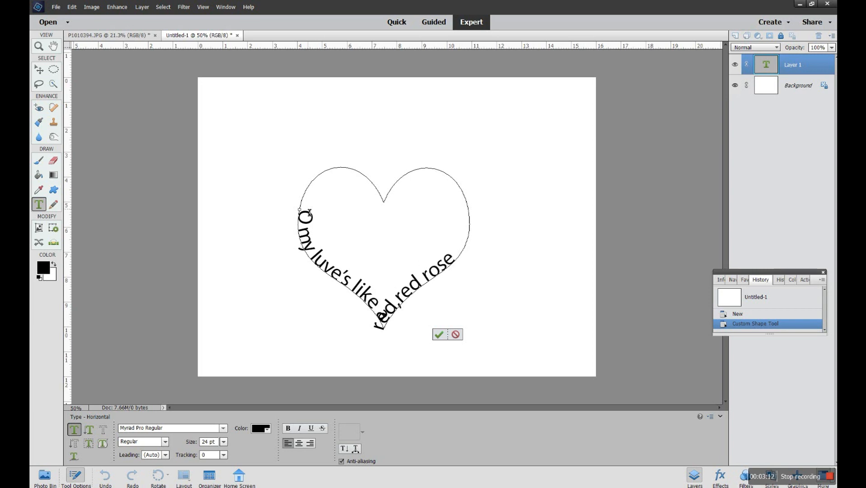
text(,)
text( ne)
key(BackSpace)
key(BackSpace)
key(BackSpace)
text(that's new)
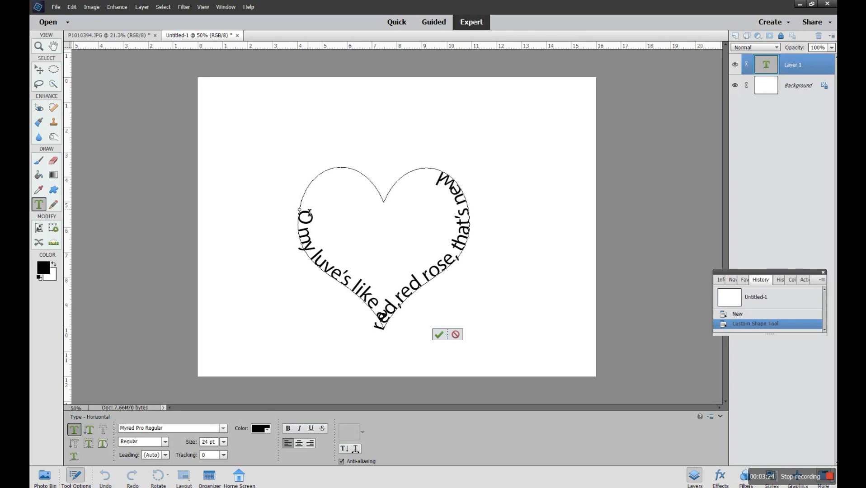
text(sprung in June)
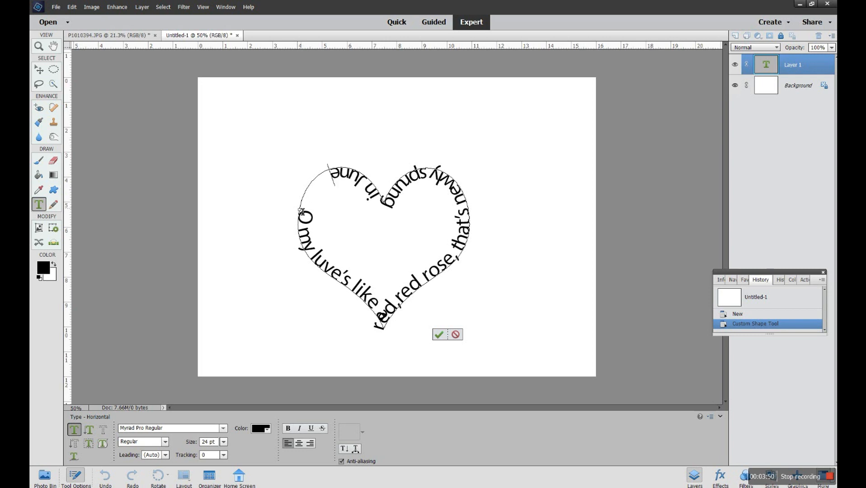
Flip the text to the outside of the heart outline, keeping its start on the heart's upper-left edge.
drag(298, 213, 303, 215)
drag(302, 213, 293, 214)
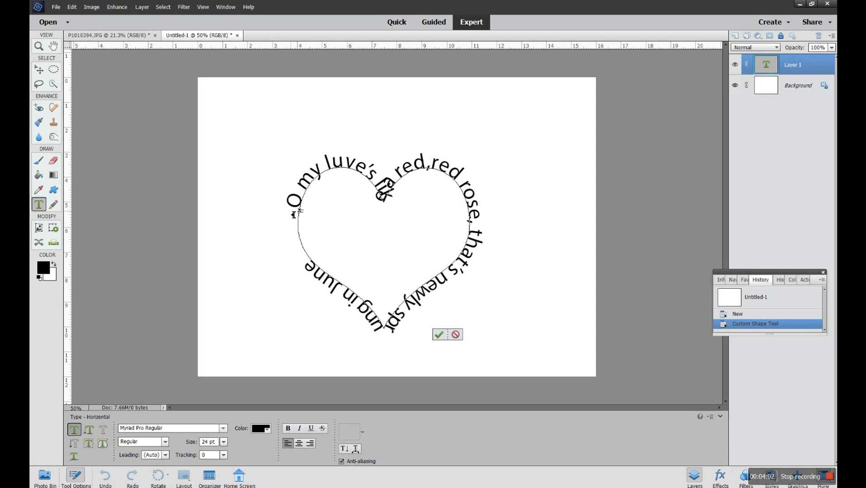
mouse_move(293, 214)
mouse_down()
mouse_move(313, 210)
mouse_move(290, 216)
mouse_up()
mouse_move(289, 216)
mouse_down()
mouse_move(295, 203)
mouse_move(297, 225)
mouse_move(292, 196)
mouse_move(305, 171)
mouse_move(317, 161)
mouse_move(357, 162)
mouse_move(390, 198)
mouse_move(415, 172)
mouse_move(453, 175)
mouse_move(463, 183)
mouse_move(470, 233)
mouse_move(462, 265)
mouse_move(391, 337)
mouse_move(309, 267)
mouse_move(297, 248)
mouse_move(302, 216)
mouse_up()
drag(389, 185, 377, 209)
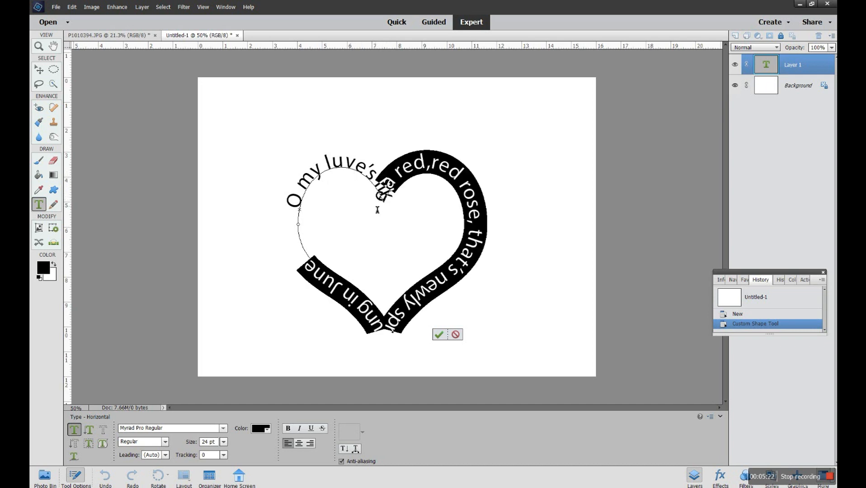
click(380, 202)
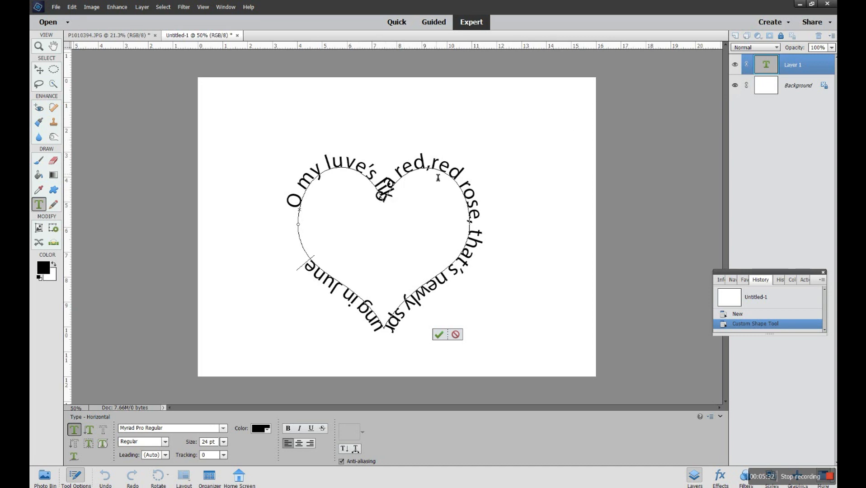
click(387, 197)
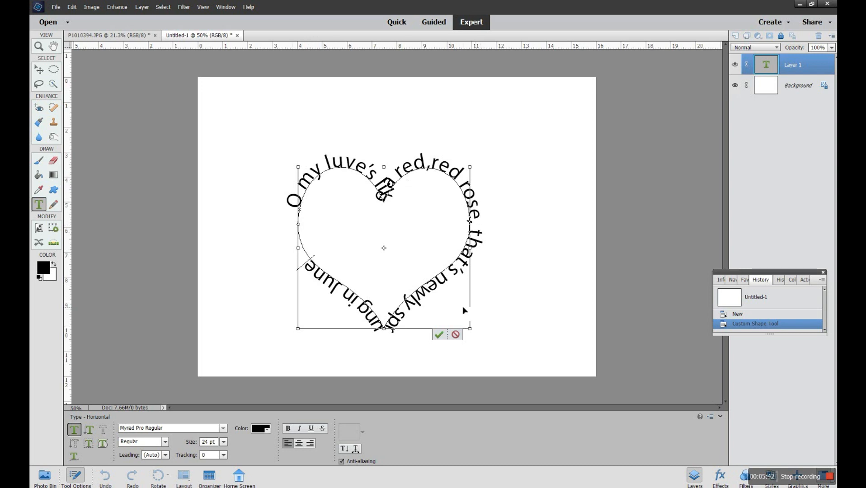
Scale up the heart outline together with its text to a font size of about 30.19 pt.
drag(472, 168, 518, 144)
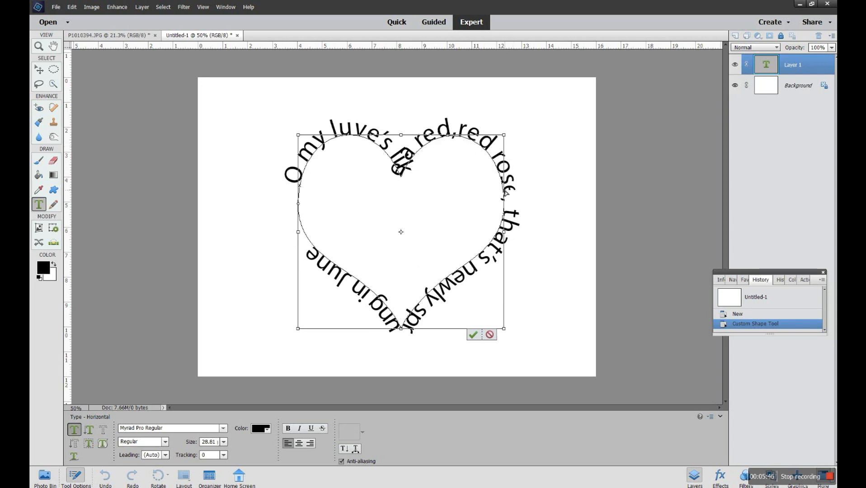
drag(299, 328, 278, 346)
drag(277, 243, 256, 242)
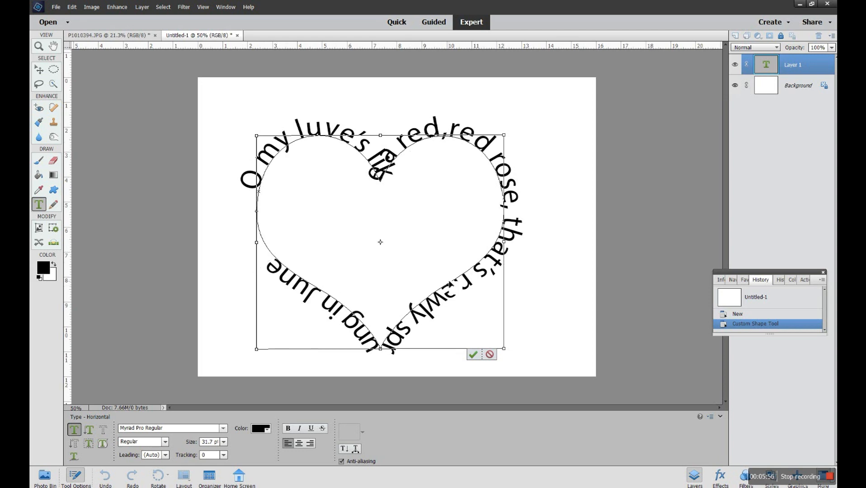
drag(257, 349, 316, 306)
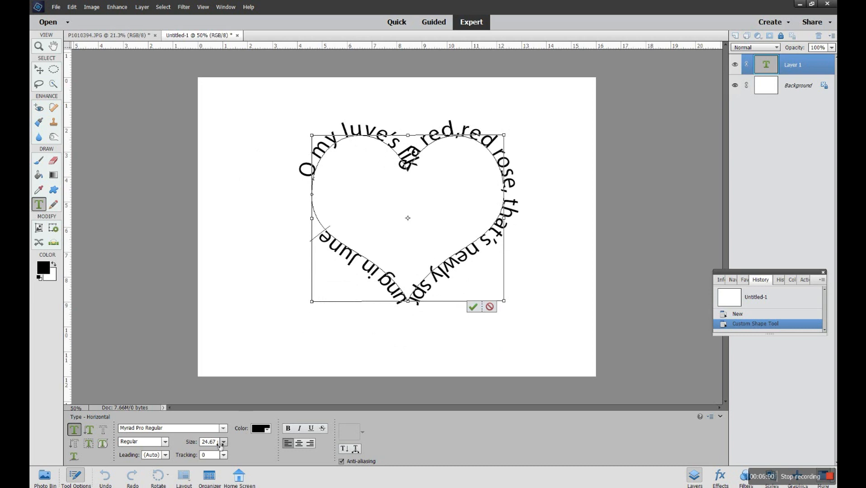
drag(312, 302, 268, 337)
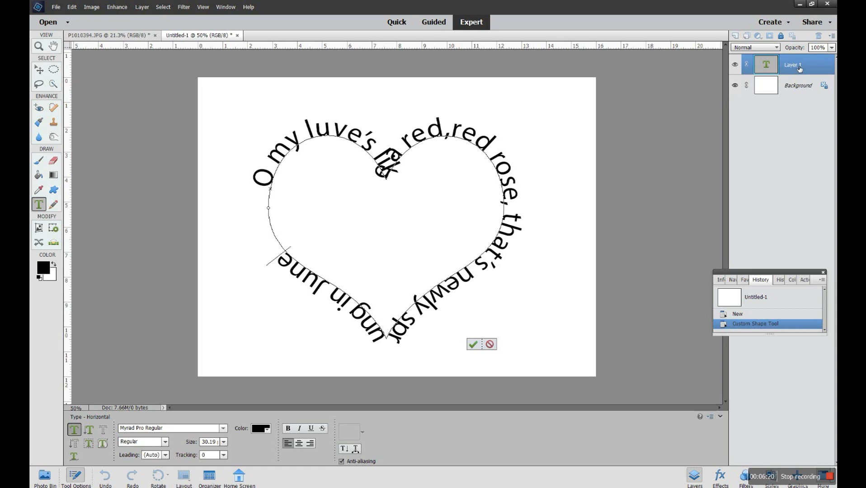
Select all text on the heart's text layer and try tracking values of 75, 50 and 25.
double_click(769, 65)
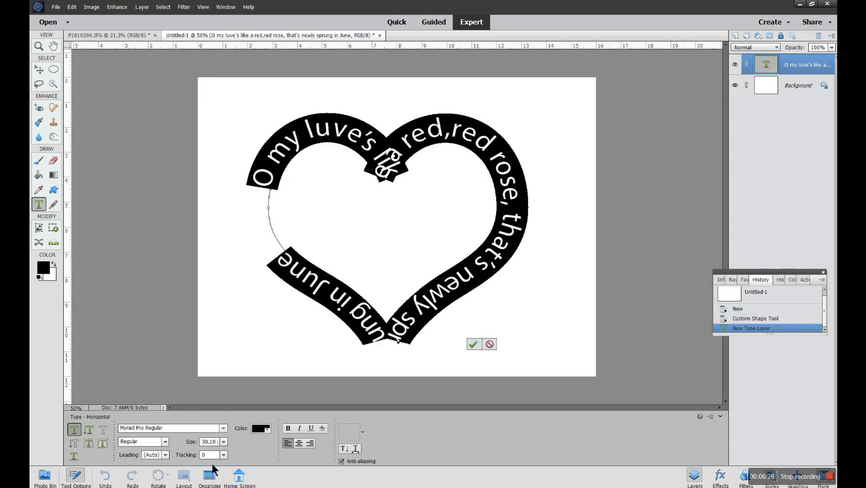
click(225, 456)
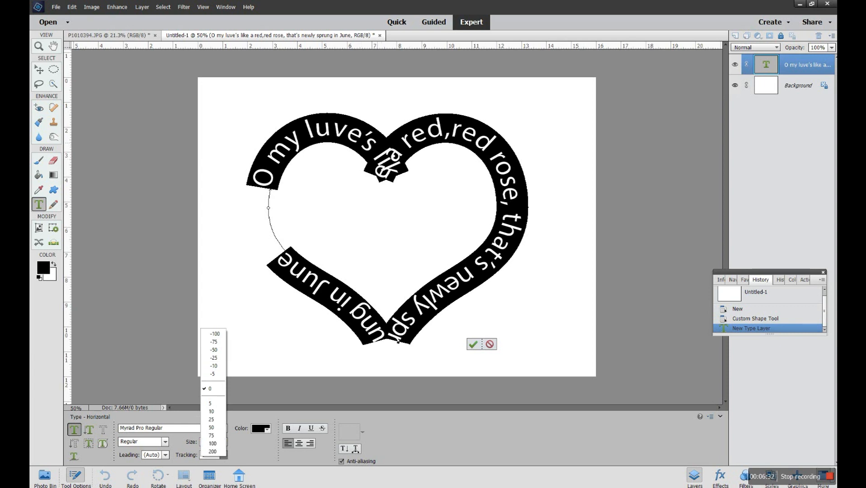
click(212, 435)
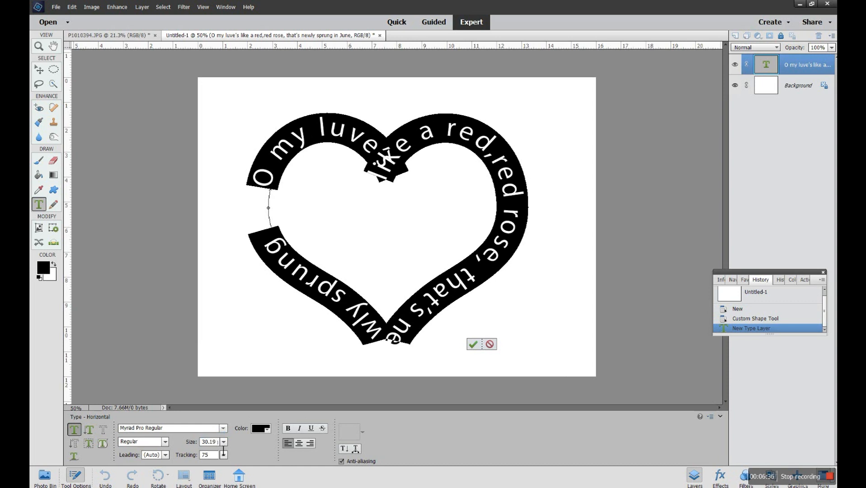
click(223, 455)
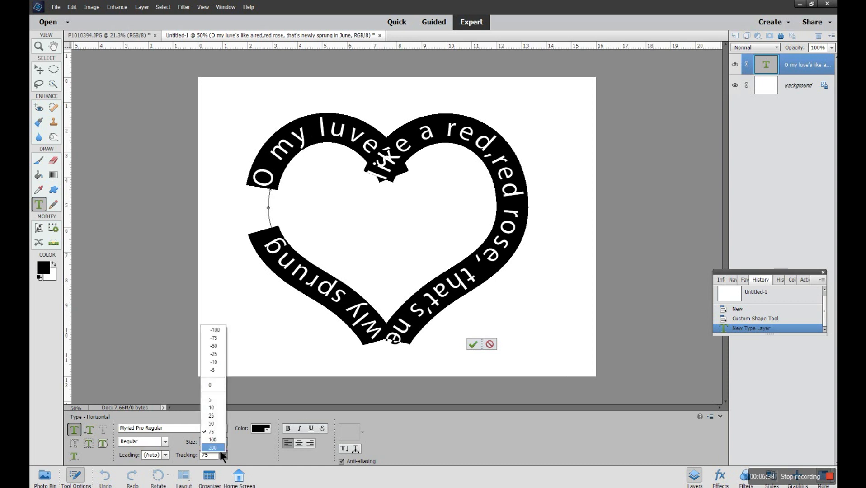
click(215, 422)
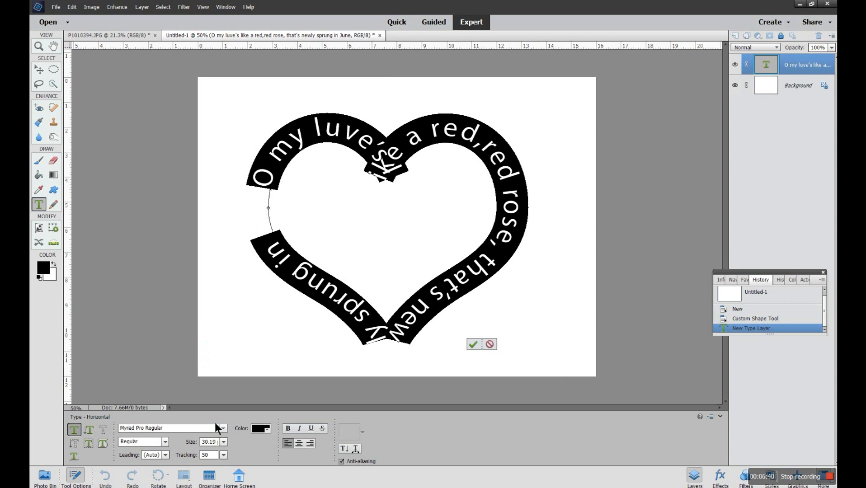
click(223, 454)
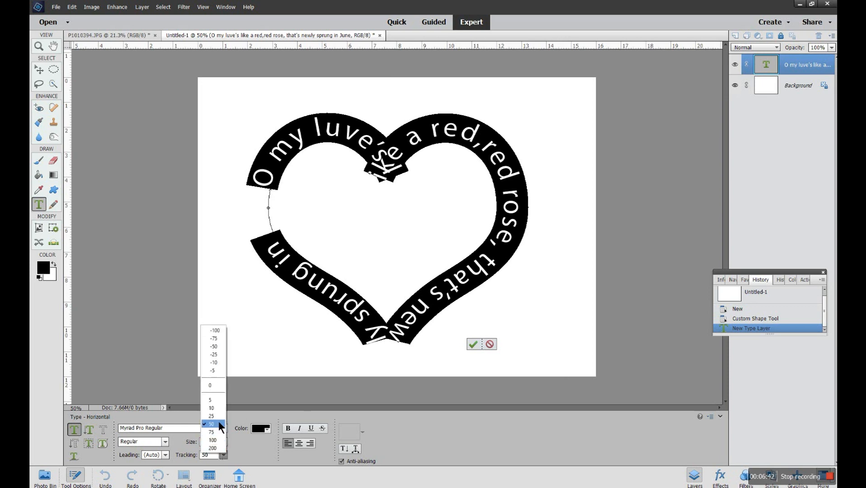
click(217, 417)
Tighten the selected heart text, trying tracking values of 10 and 5 and settling on -10.
click(224, 455)
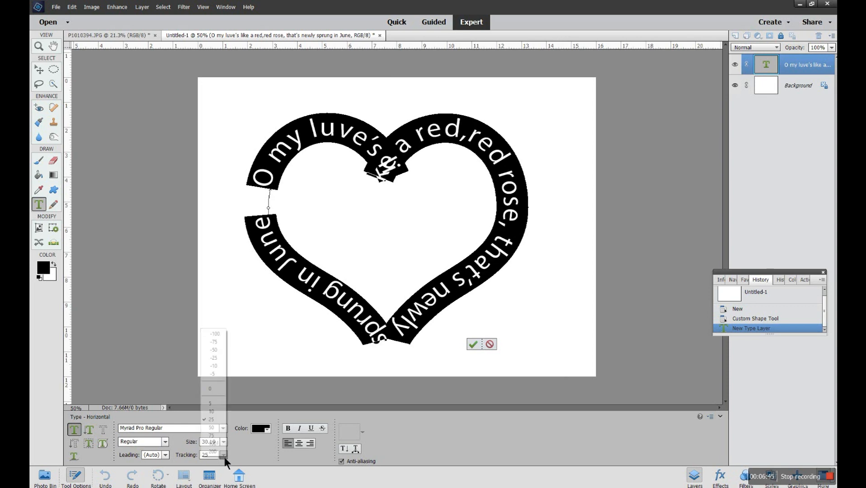
click(215, 411)
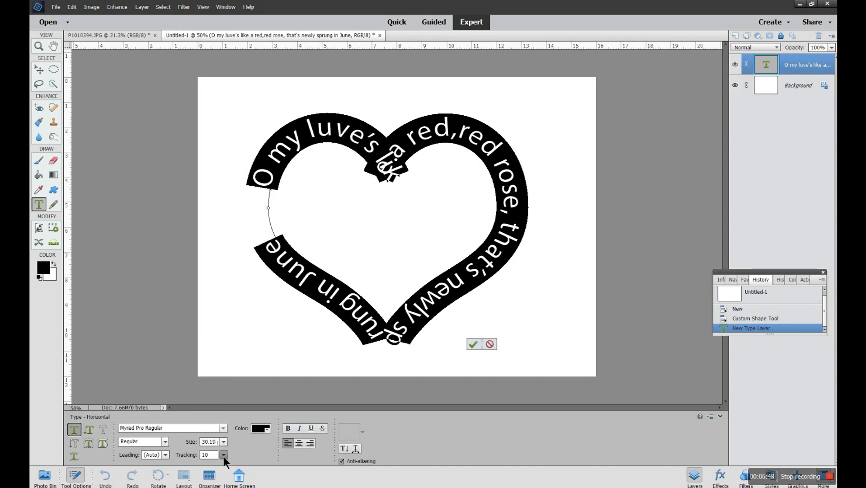
click(223, 456)
click(219, 405)
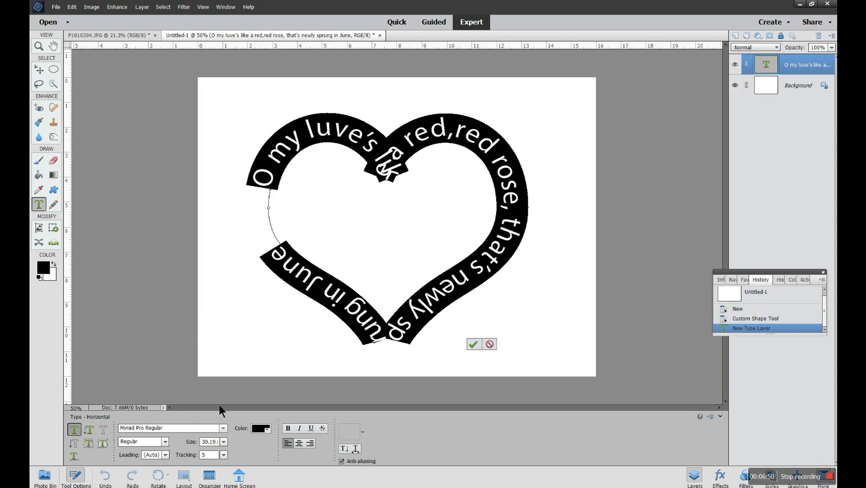
click(223, 455)
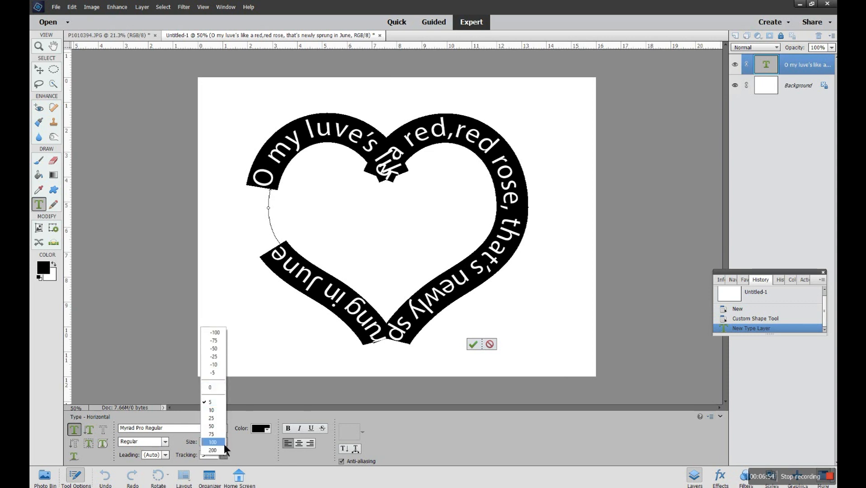
click(217, 365)
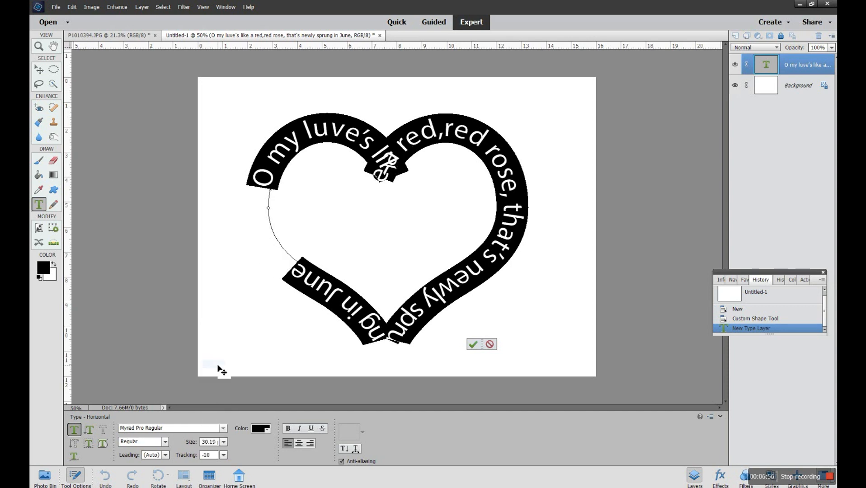
Try tracking values of -25 and -75 on the selected heart text and settle on 0.
click(225, 454)
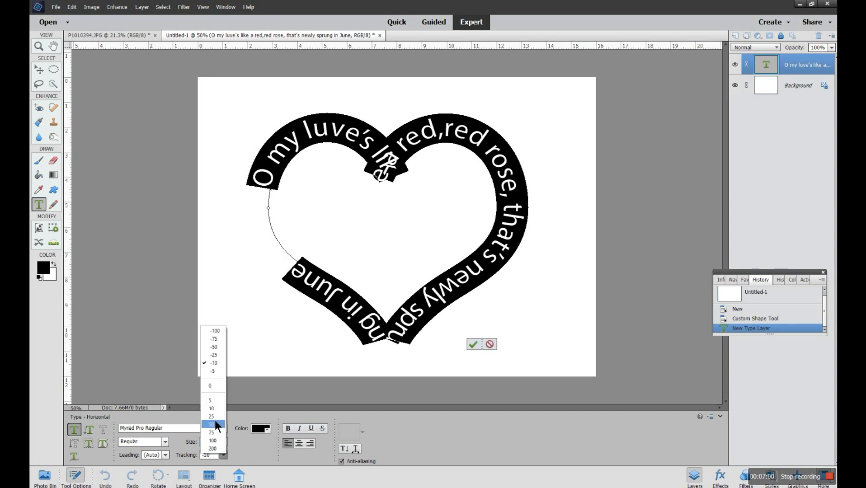
click(219, 356)
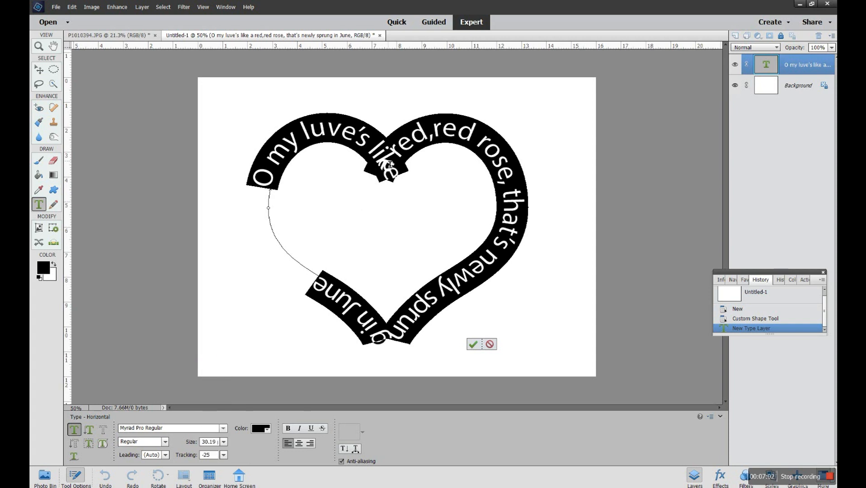
click(225, 454)
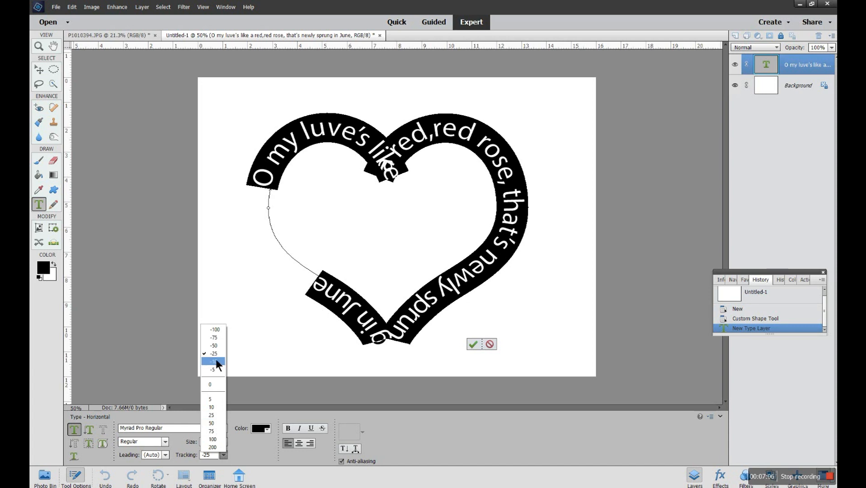
click(219, 339)
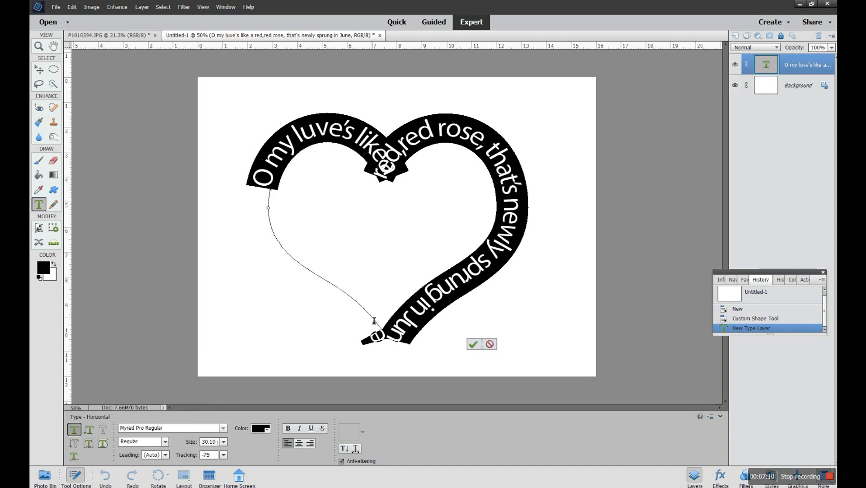
click(224, 455)
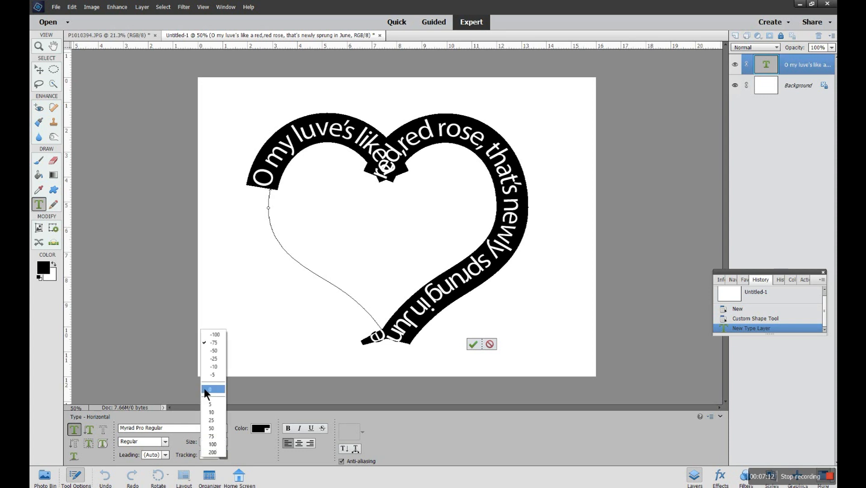
click(210, 389)
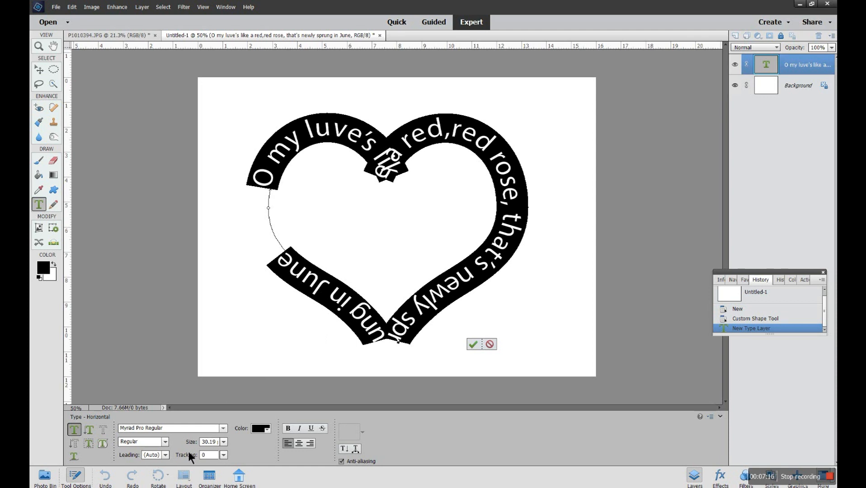
Browse the font choices for the selected heart text and set it to Book Antiqua Regular.
click(222, 428)
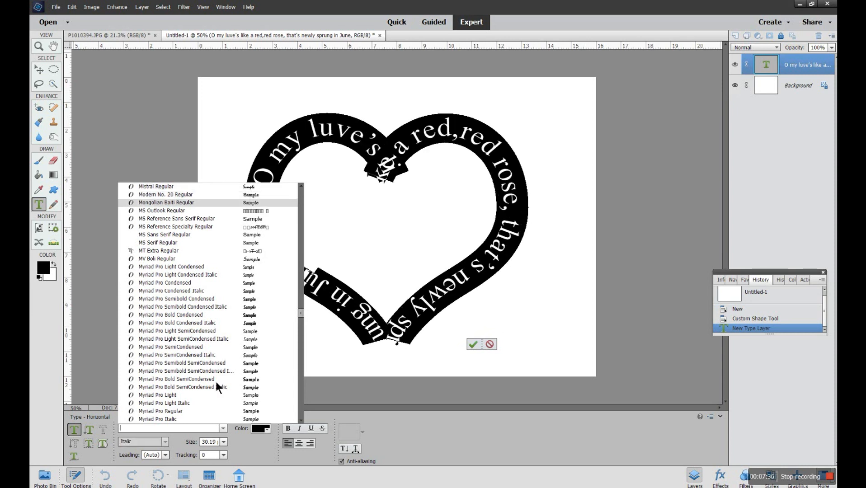
scroll(217, 371, up, 5)
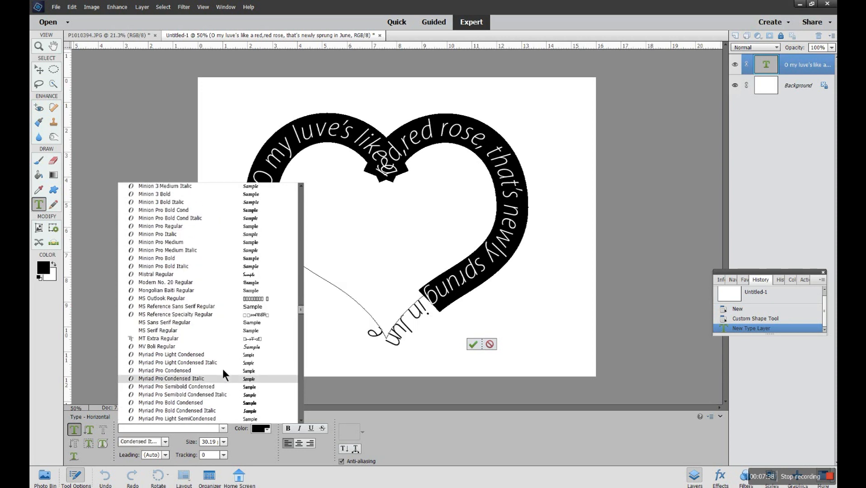
scroll(226, 364, up, 3)
drag(301, 311, 287, 221)
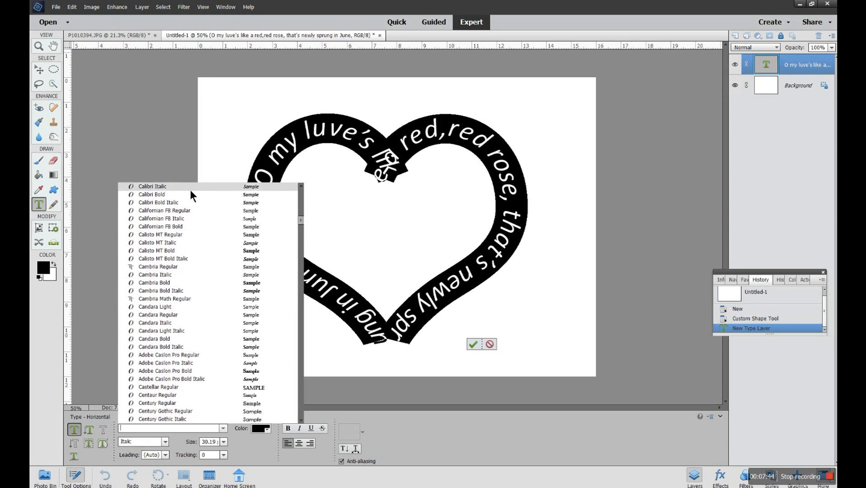
drag(301, 221, 298, 206)
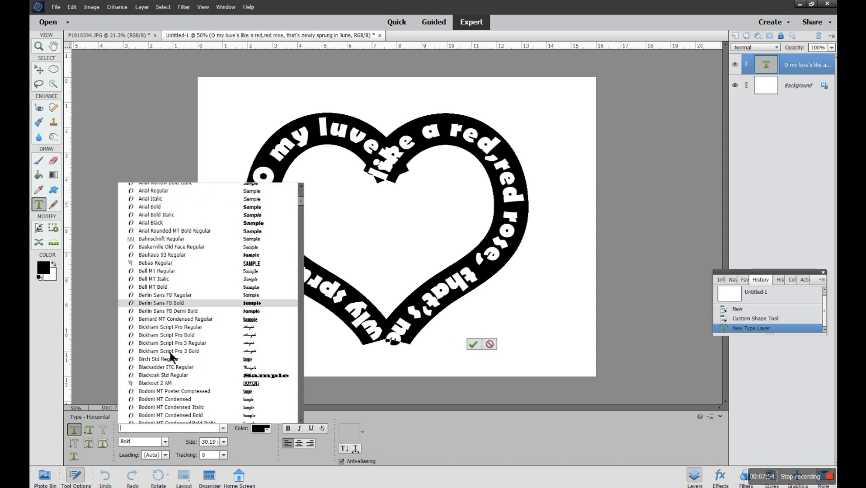
scroll(190, 354, down, 3)
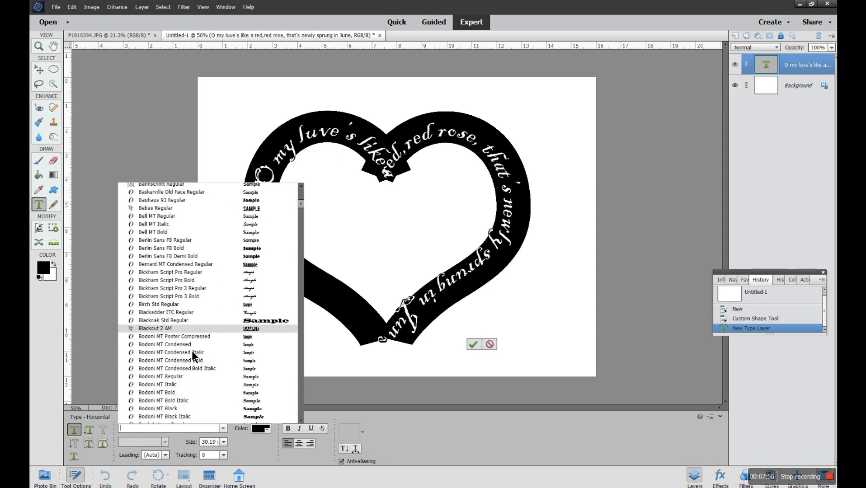
scroll(199, 346, down, 3)
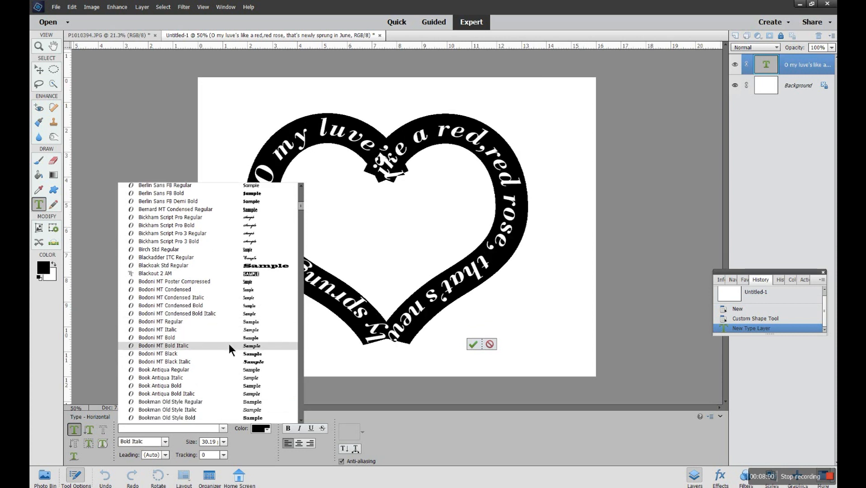
scroll(229, 344, down, 1)
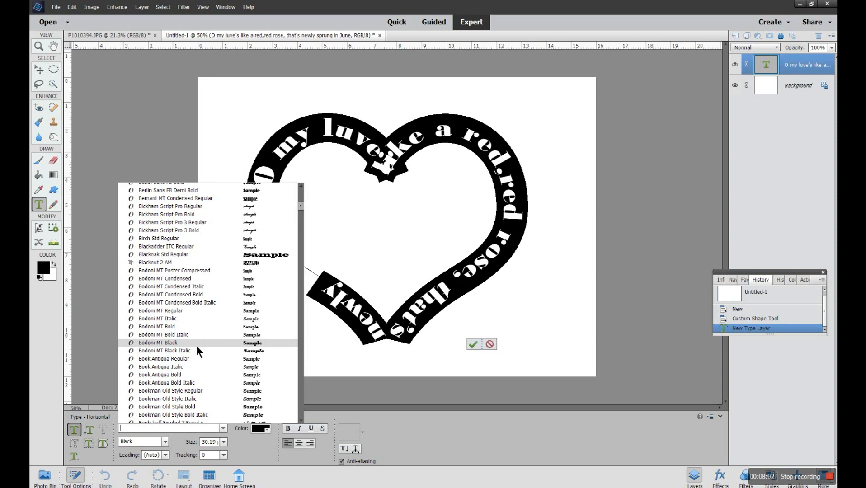
scroll(238, 353, down, 1)
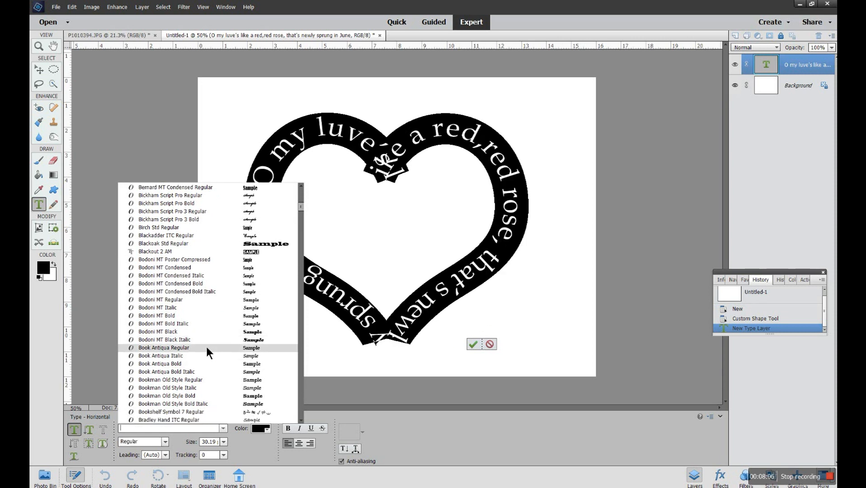
key(Escape)
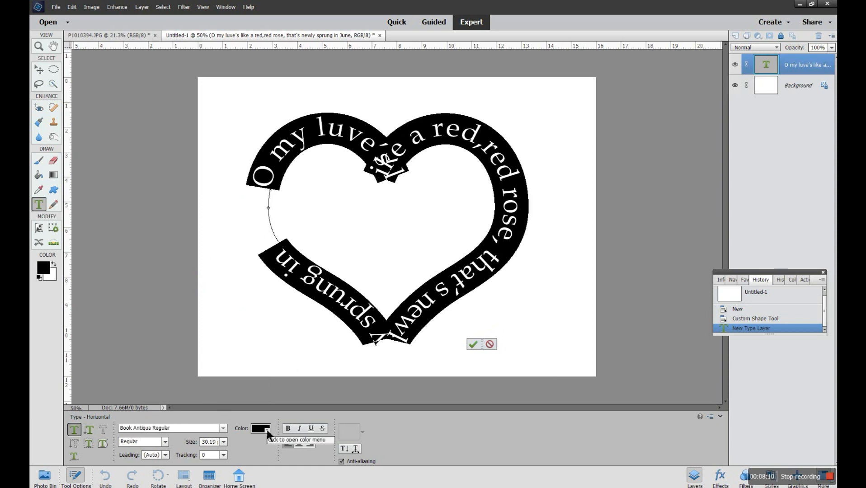
Try font sizes of 16 pt and 24 pt on the heart text and settle on 30 pt.
click(224, 442)
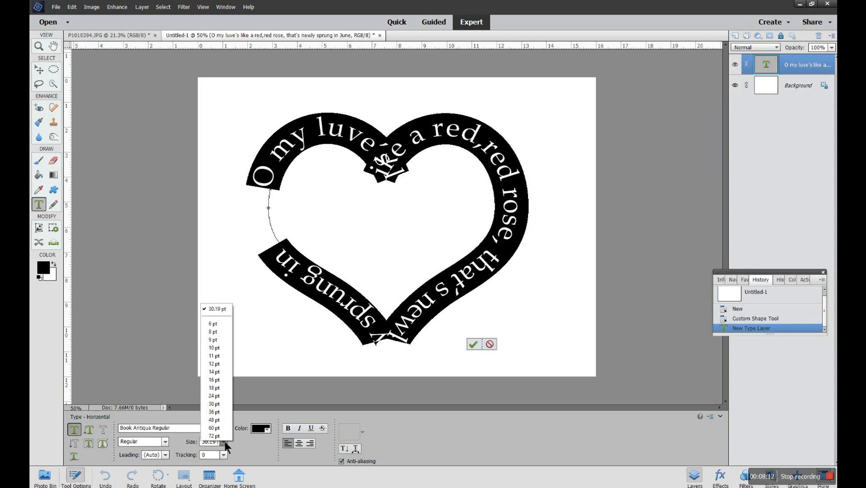
click(216, 381)
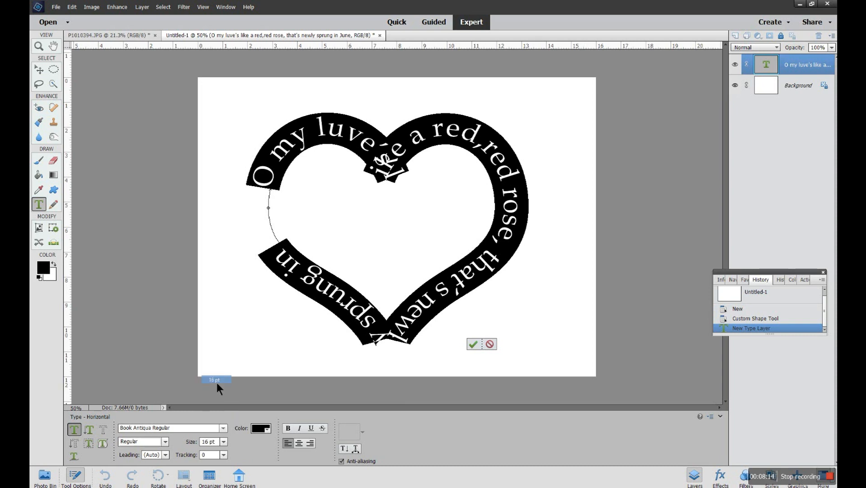
click(223, 442)
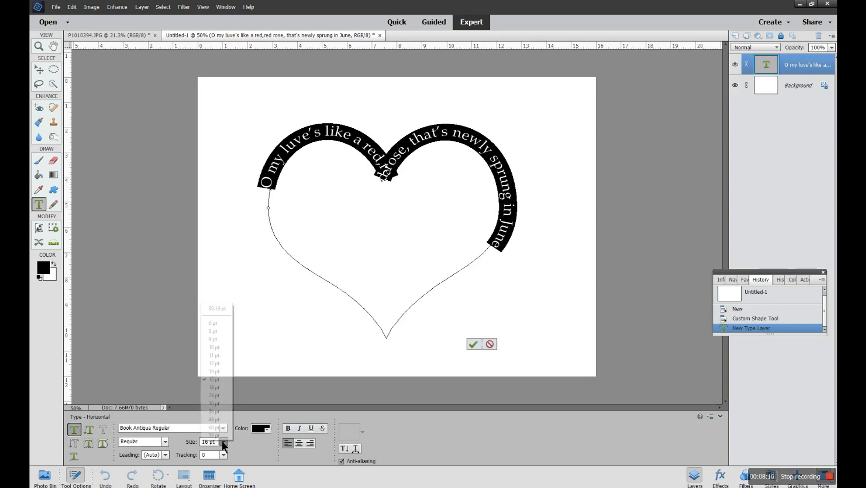
click(217, 396)
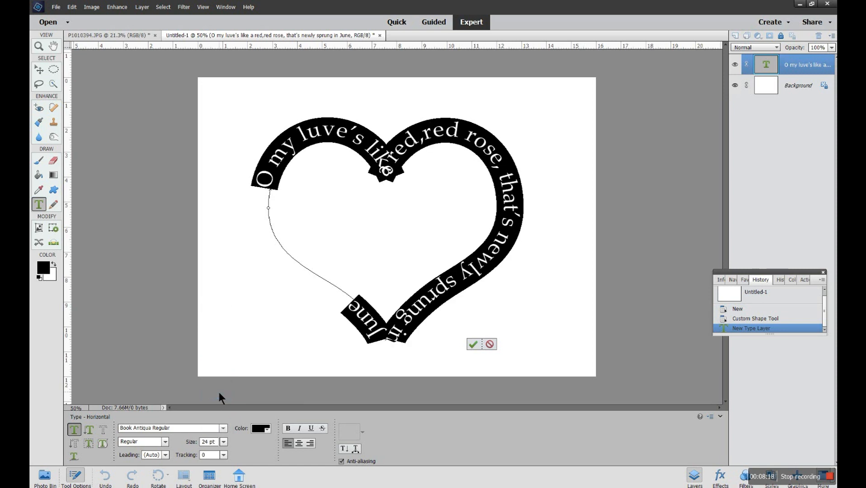
click(223, 442)
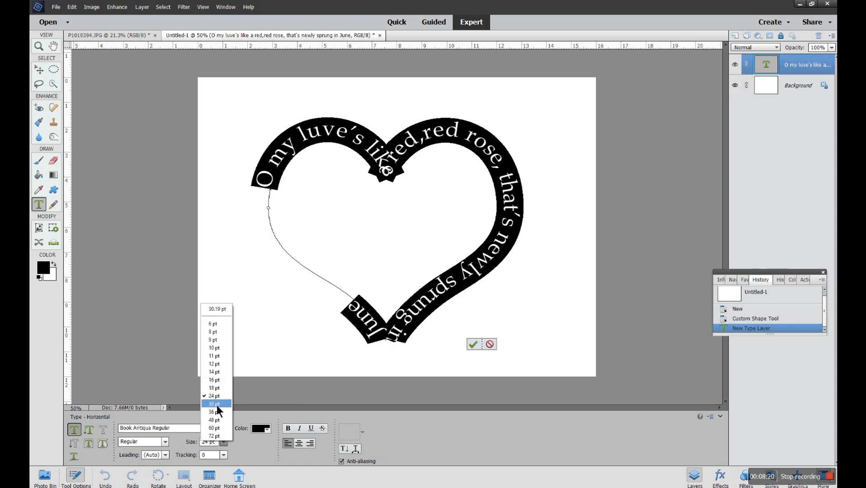
click(216, 405)
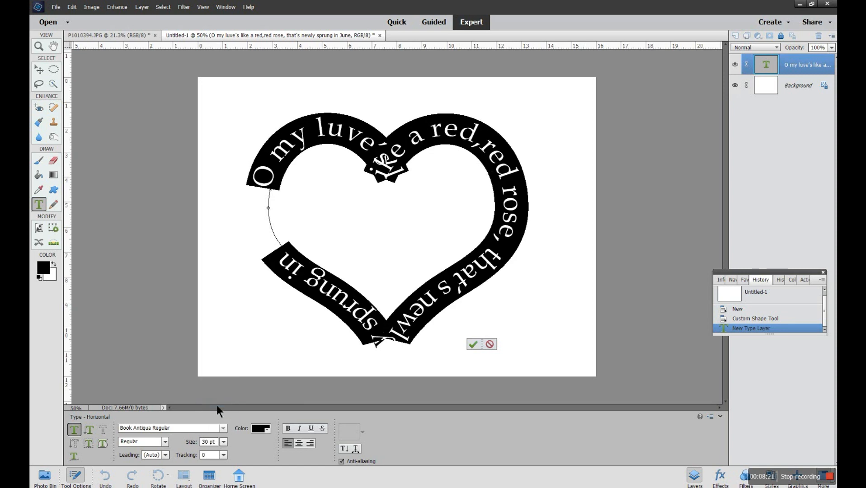
Try red, yellow and green swatches as the heart text's color and settle on bright red.
click(267, 429)
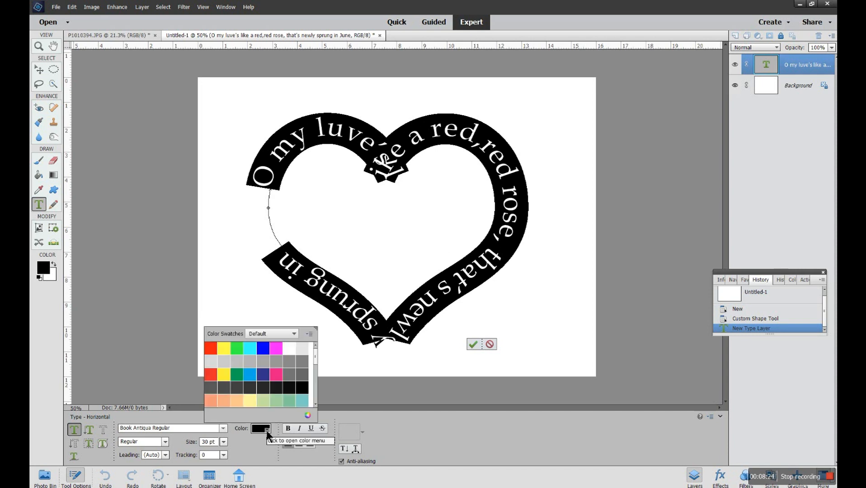
click(210, 350)
click(224, 352)
click(236, 351)
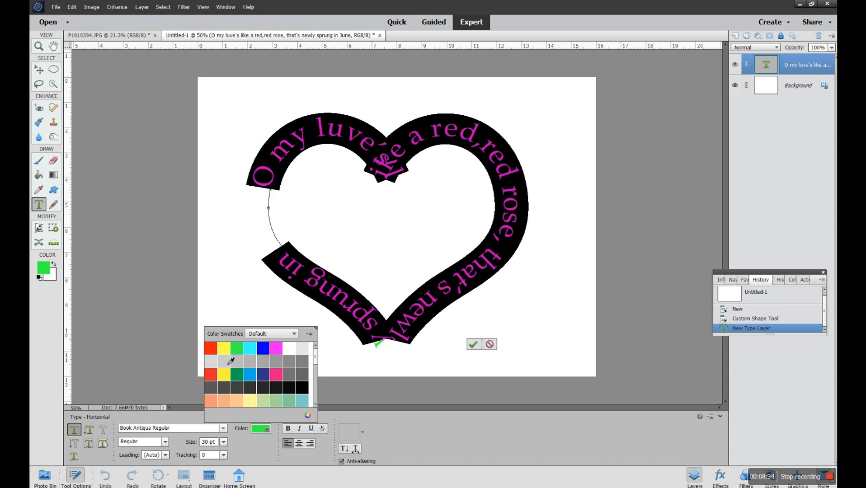
click(214, 353)
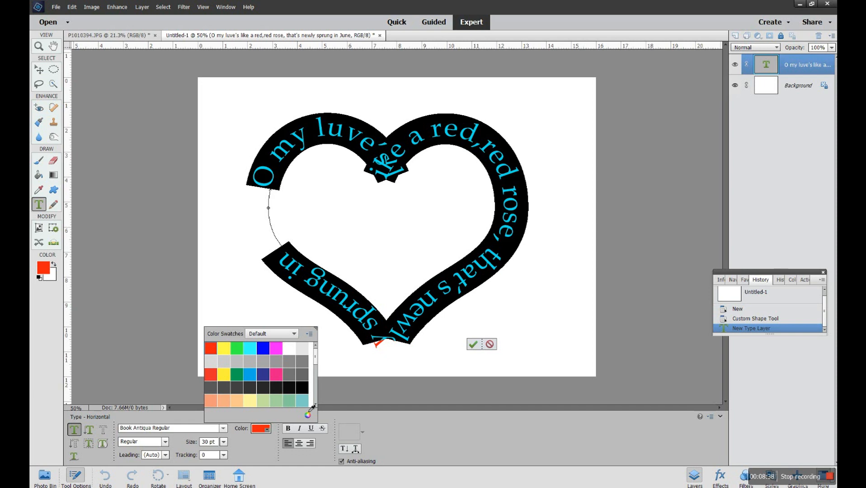
click(266, 440)
Try faux bold and italic styling on the heart text, switching each off again.
click(287, 429)
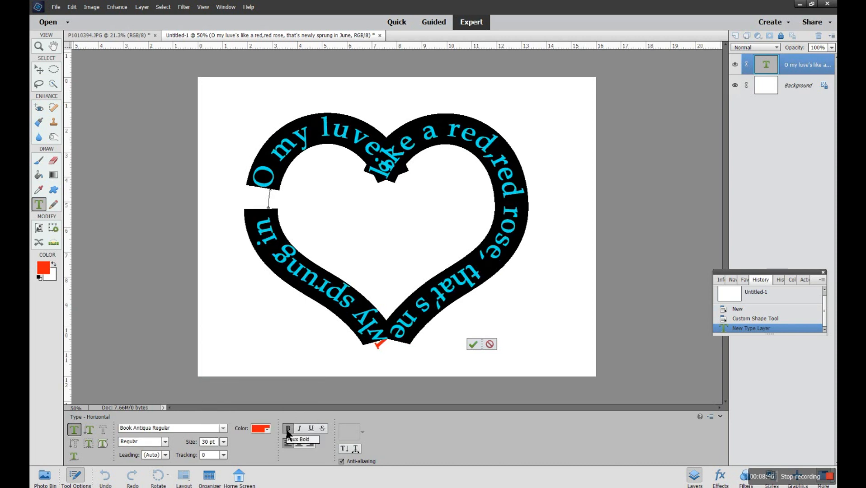
click(287, 428)
click(287, 429)
click(287, 429)
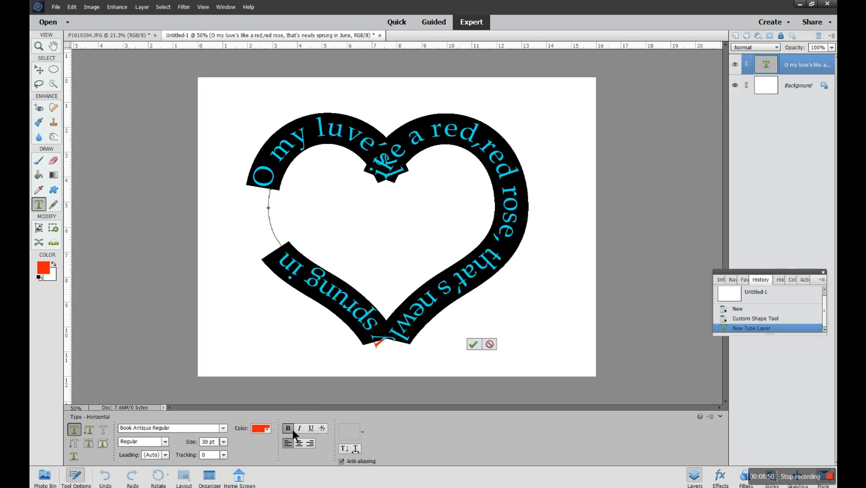
click(296, 430)
click(296, 430)
Underline the heart text and try strikethrough on it, switching only the strikethrough off again.
click(309, 428)
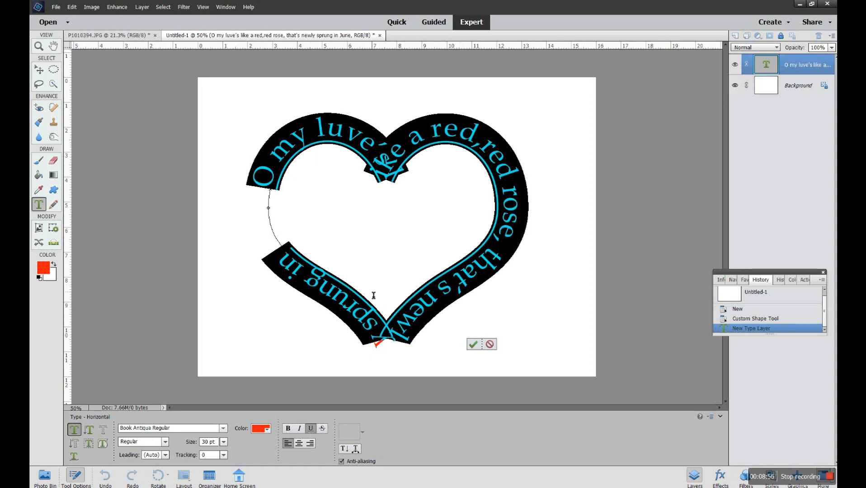
click(323, 429)
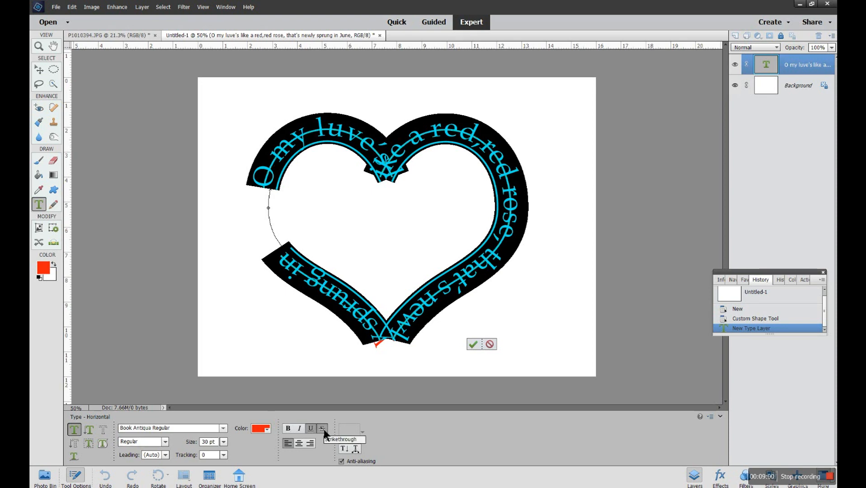
click(325, 430)
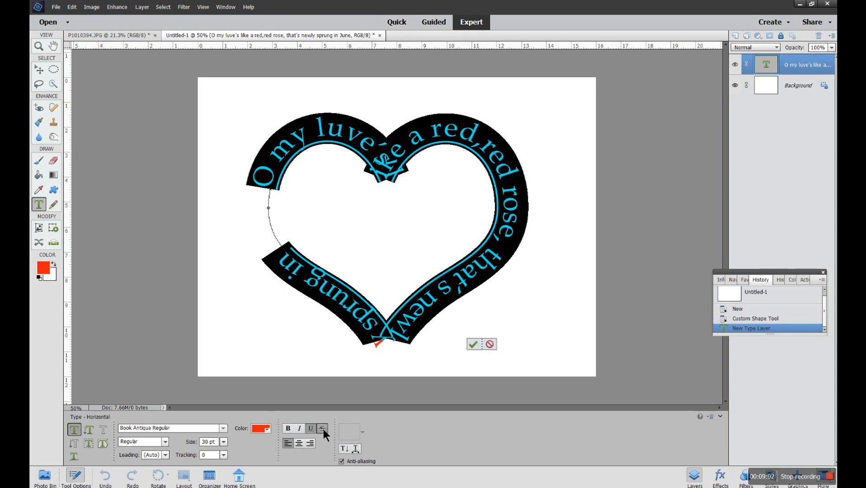
Try center and right alignment on the heart text and return it to left alignment.
click(301, 444)
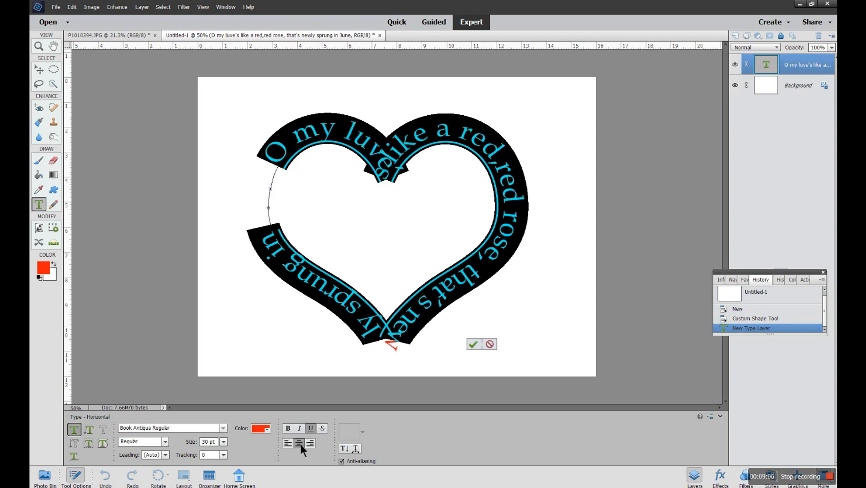
click(311, 445)
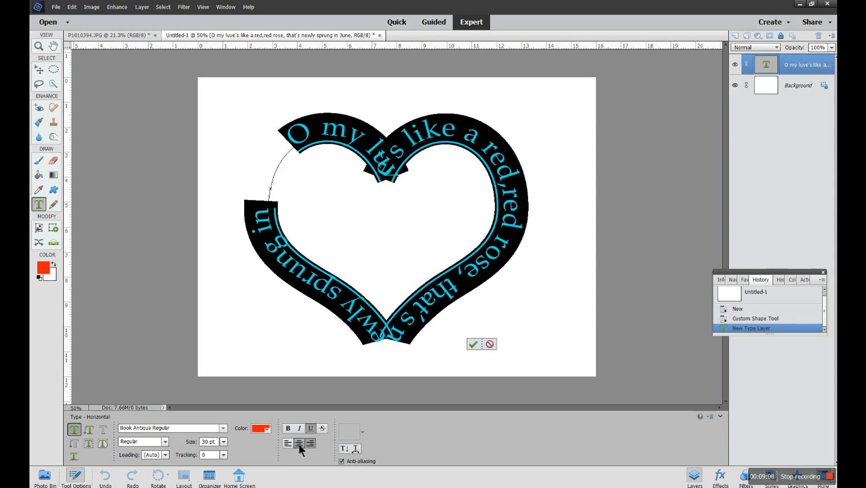
click(289, 443)
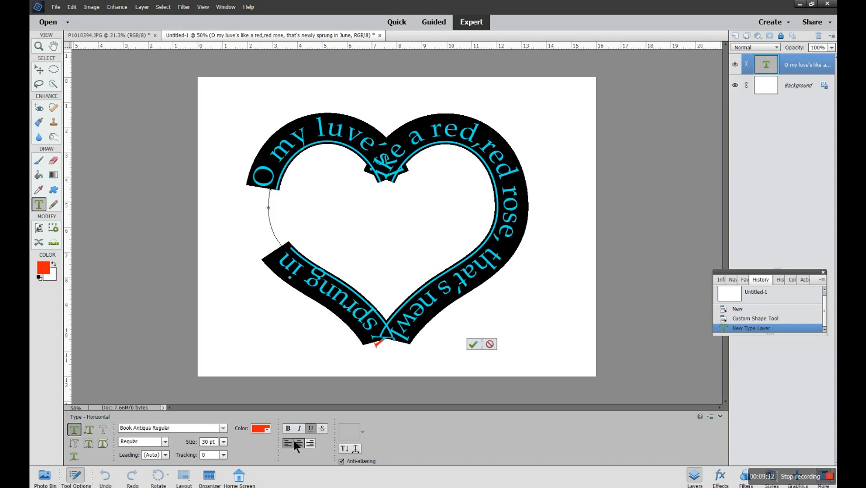
Try the Flag and Arch warp styles on the heart text.
click(355, 449)
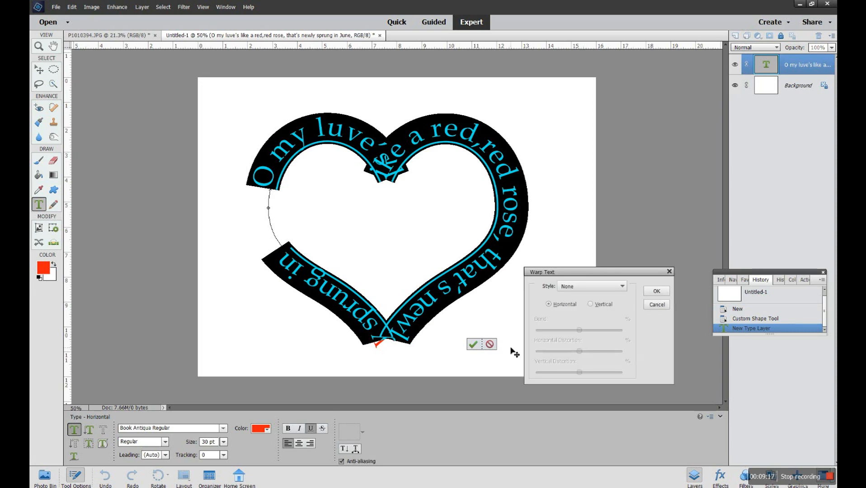
click(621, 287)
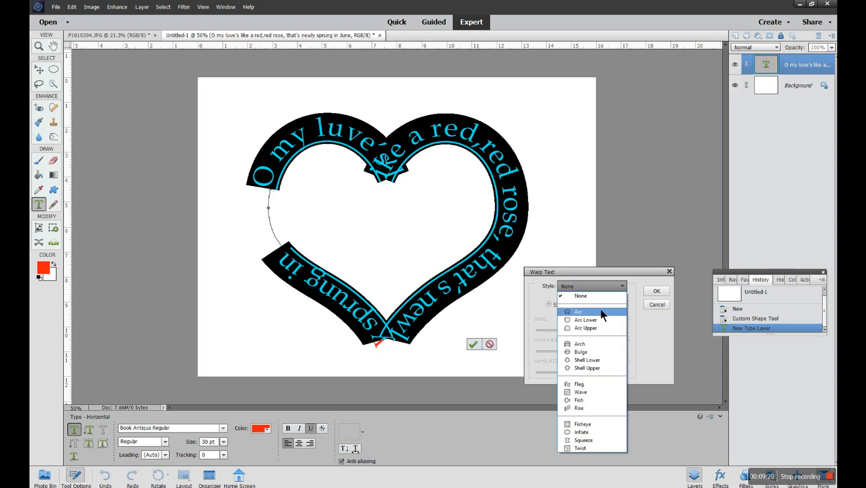
click(581, 385)
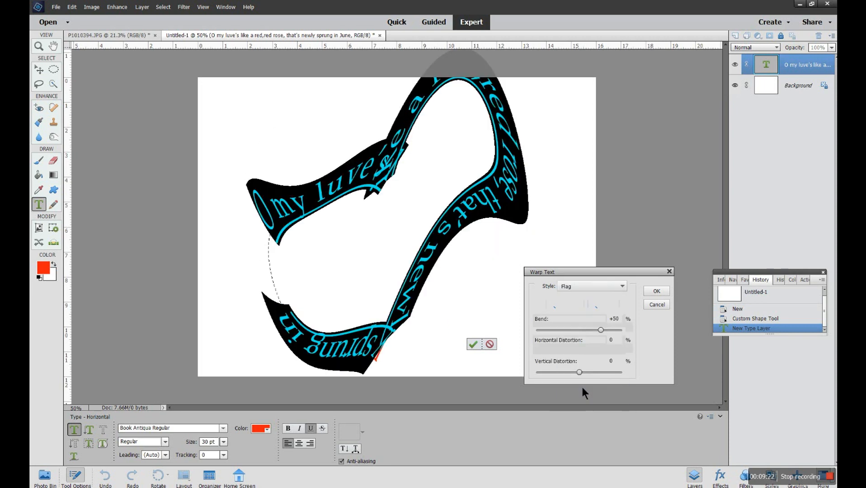
click(618, 283)
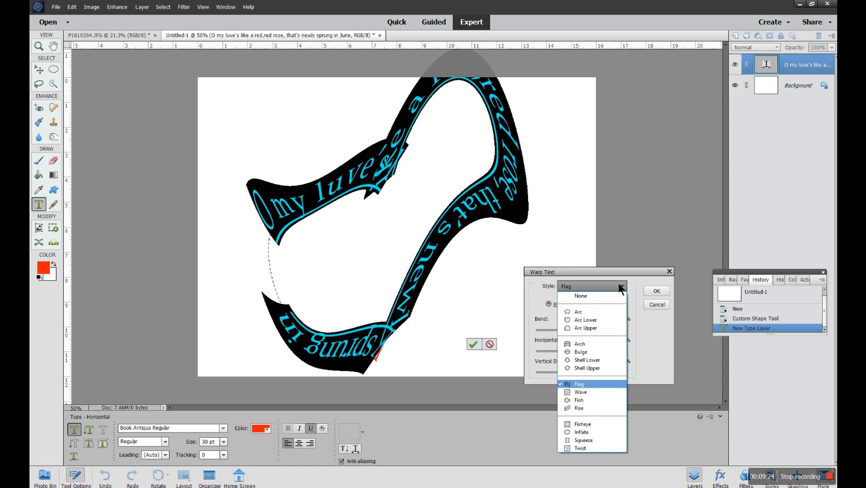
click(594, 342)
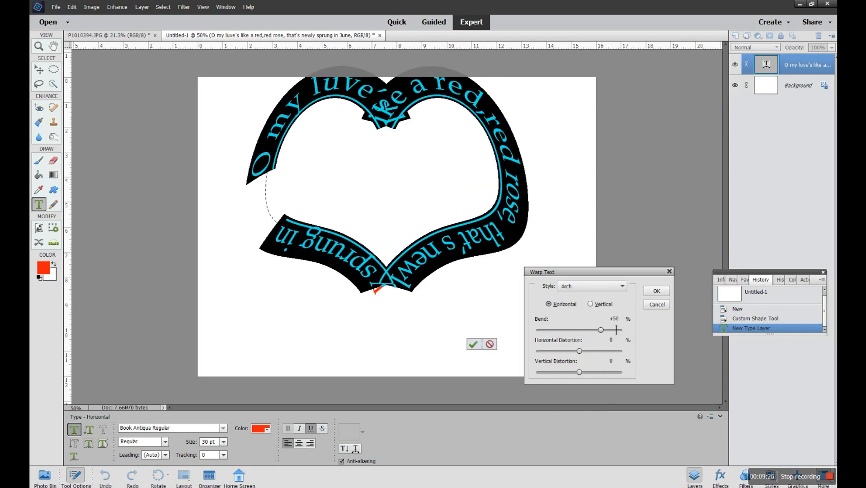
click(621, 287)
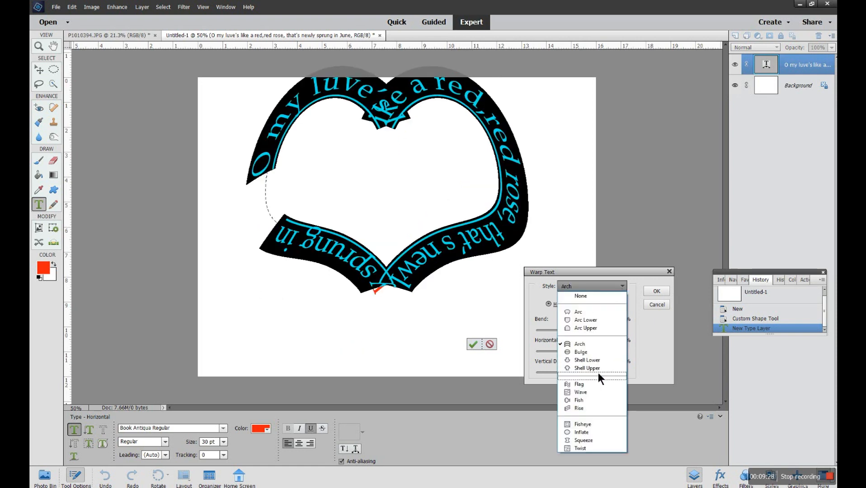
click(594, 383)
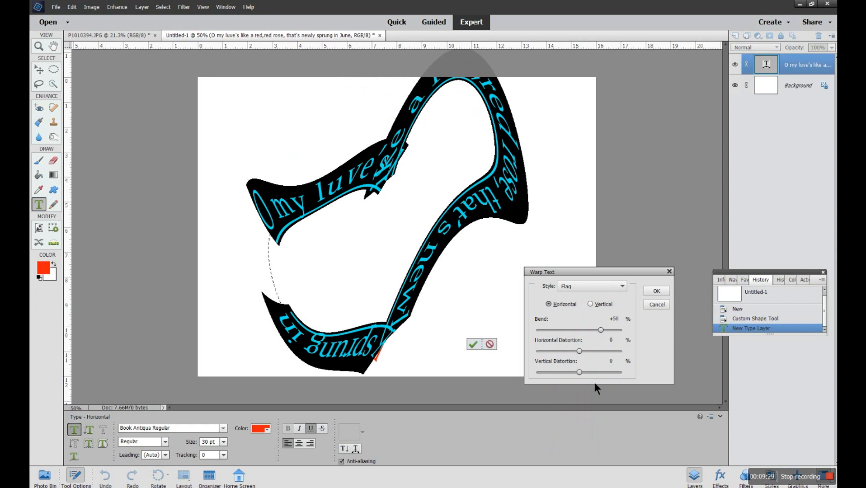
Try an Arch warp with bend +30, horizontal distortion -35 and vertical distortion -22 on the heart text, and cancel the warp.
click(624, 286)
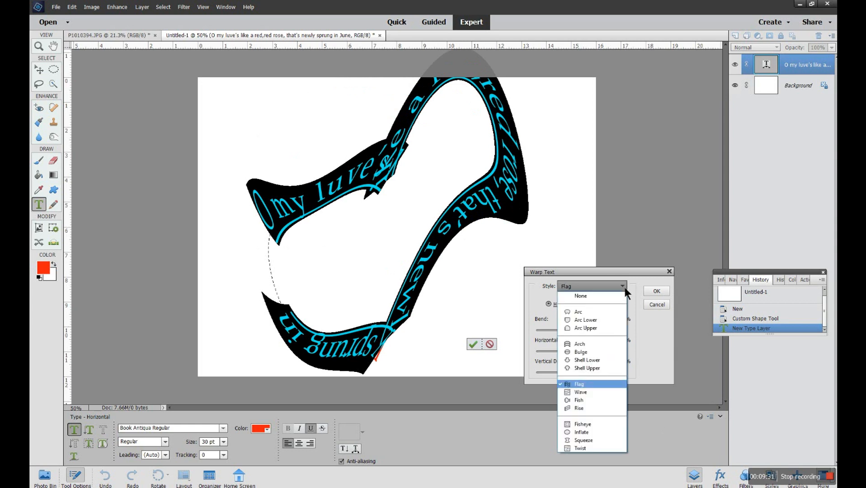
click(603, 347)
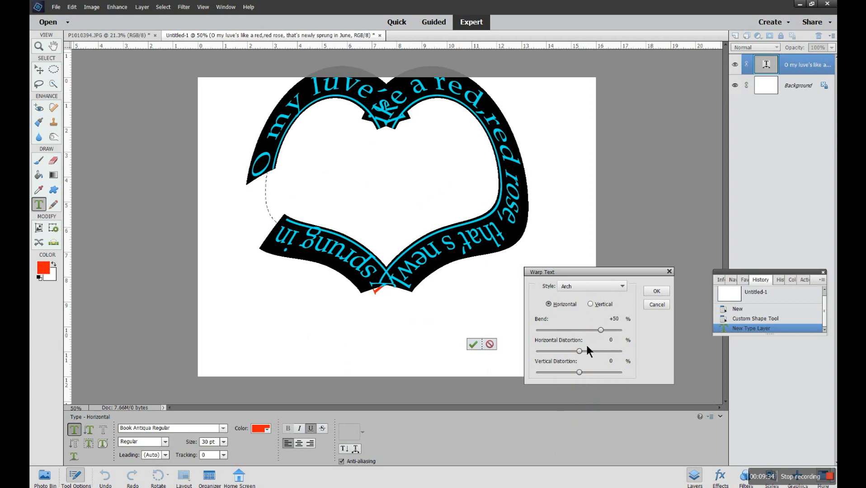
drag(600, 329, 569, 372)
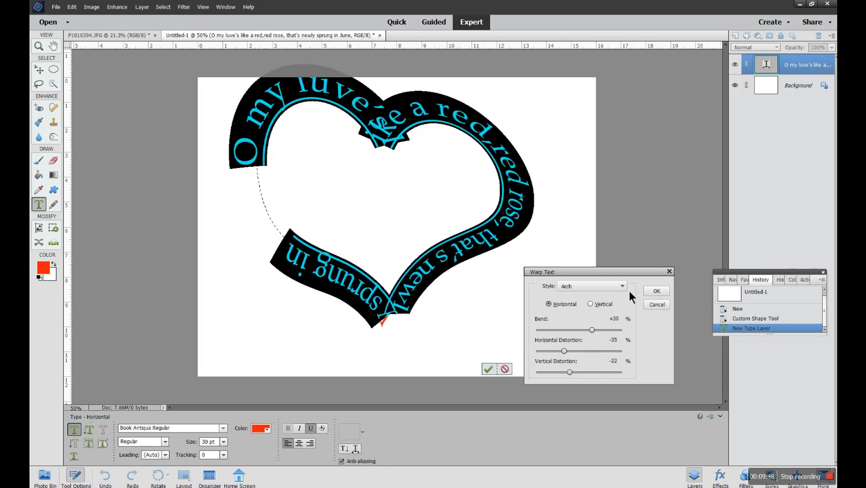
click(656, 305)
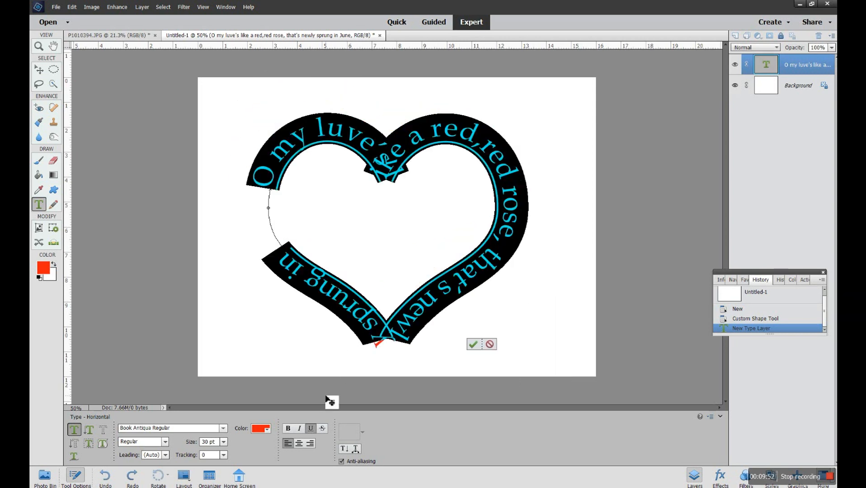
Try vertical orientation on the heart text, return it to horizontal and commit the text.
click(343, 449)
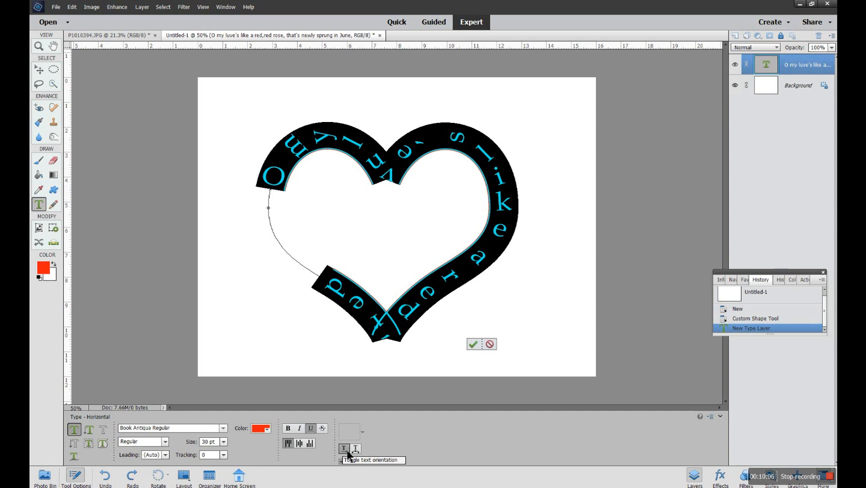
click(346, 450)
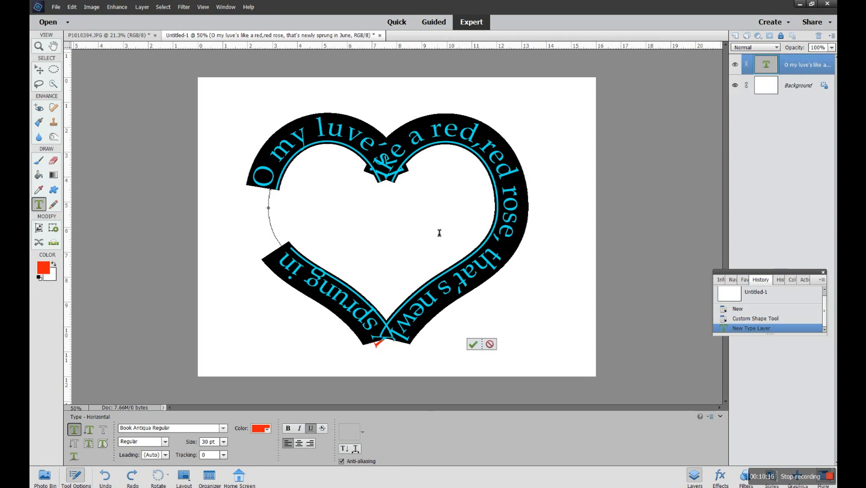
click(473, 345)
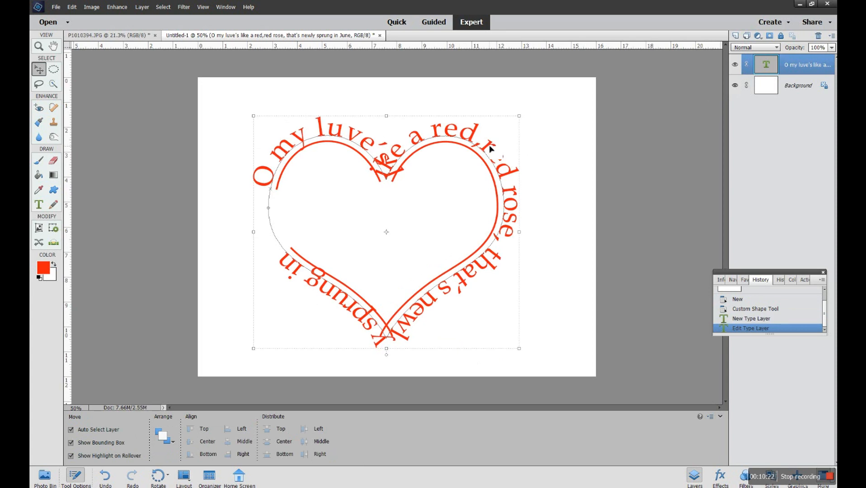
Reopen the heart text for editing and try selecting its last word and the whole line.
double_click(767, 66)
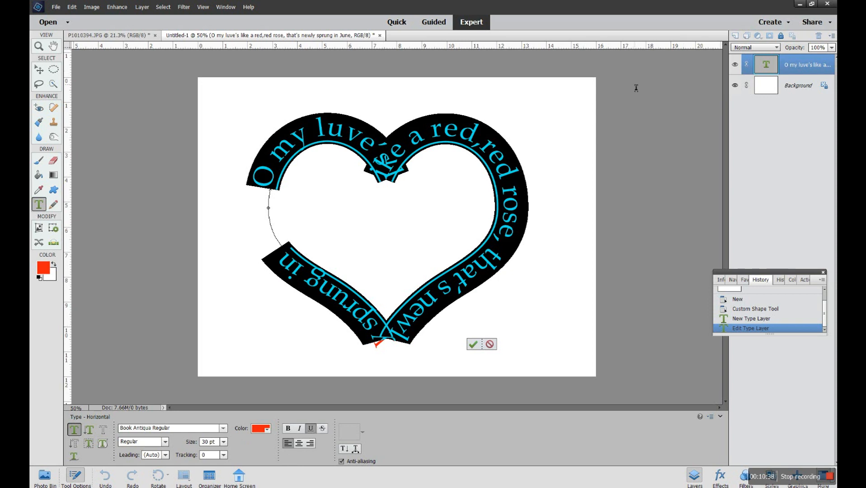
click(282, 176)
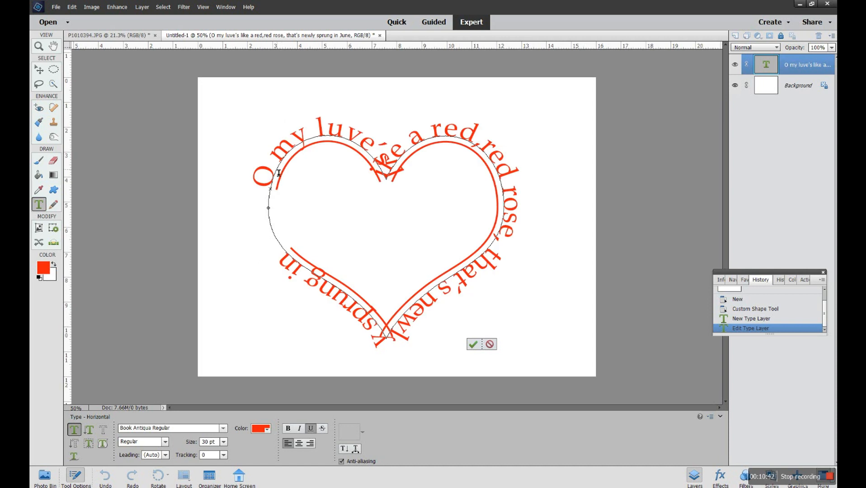
key(ctrl+shift+Left)
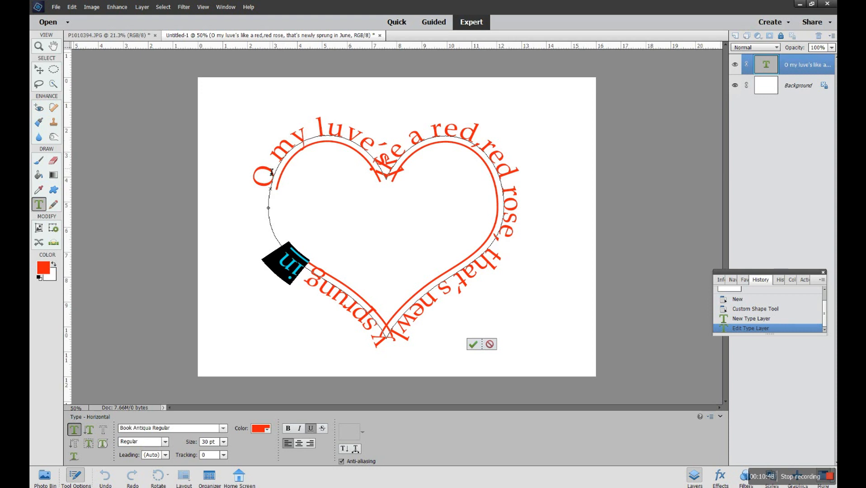
click(272, 172)
key(ctrl+a)
click(295, 187)
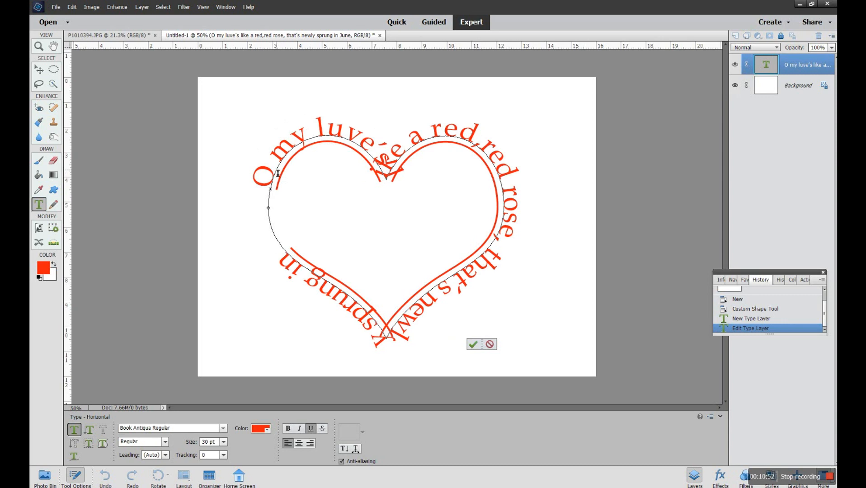
triple_click(278, 173)
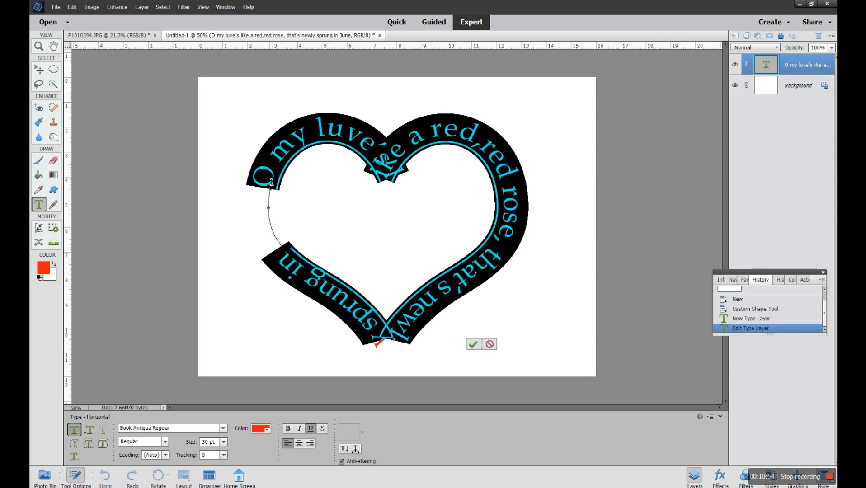
click(276, 184)
double_click(279, 171)
click(283, 164)
double_click(308, 145)
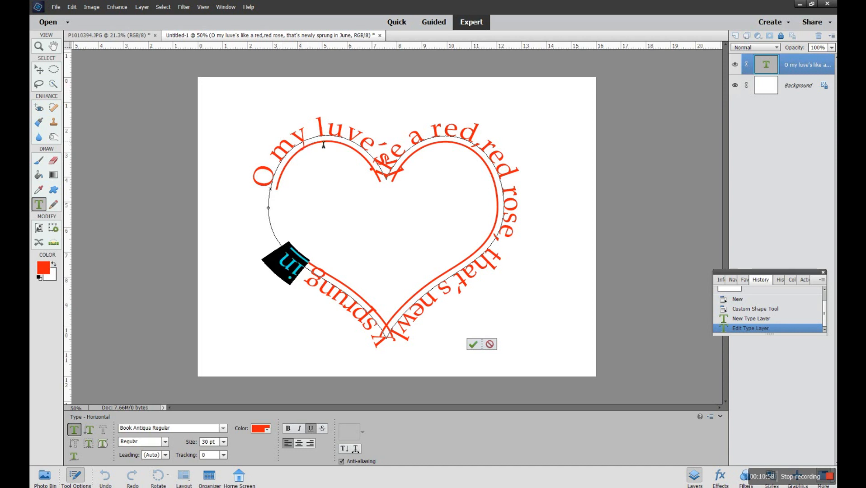
key(Right)
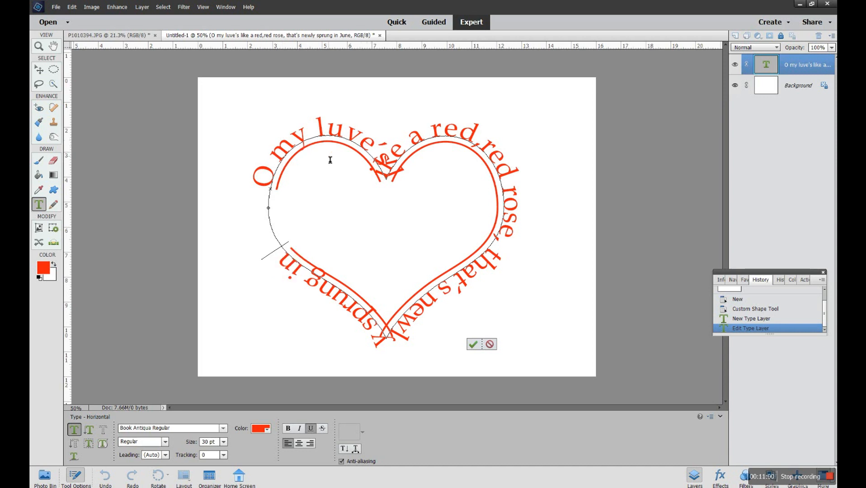
double_click(311, 144)
click(271, 180)
click(410, 154)
key(ctrl+a)
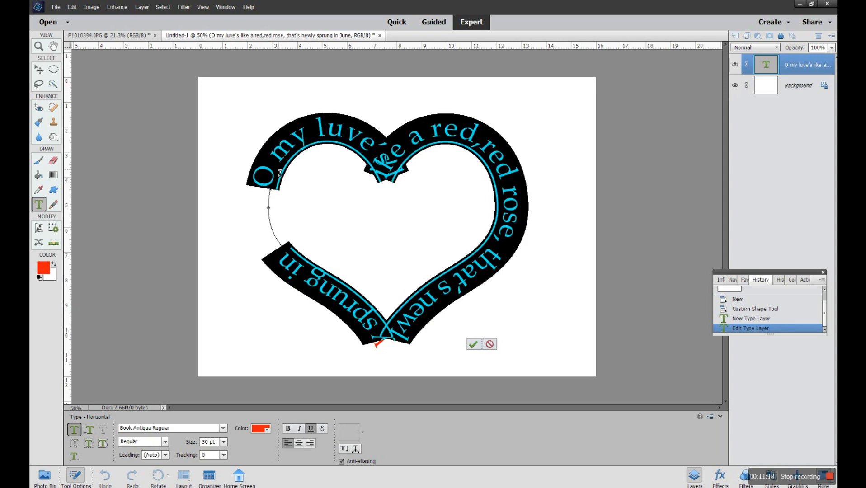
key(Right)
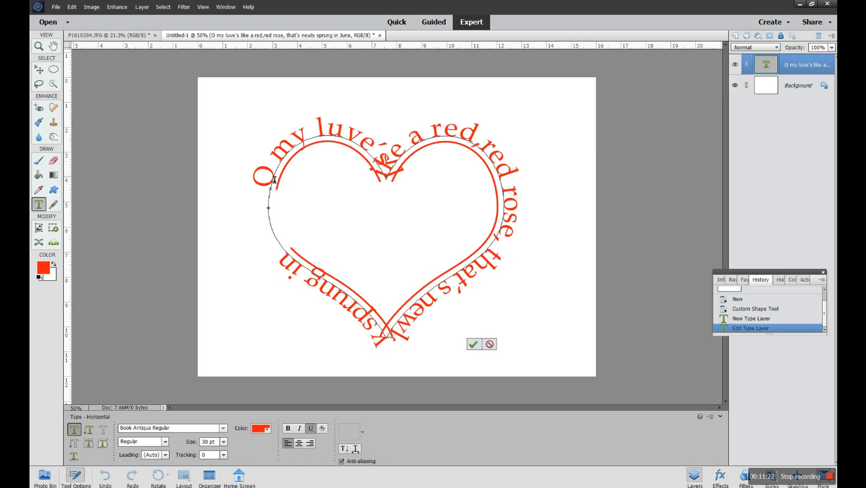
key(ctrl+shift+Left)
key(Right)
key(ctrl+shift+Left)
key(Right)
key(shift+Left)
key(shift+Left)
key(shift+Left)
key(Right)
key(ctrl+a)
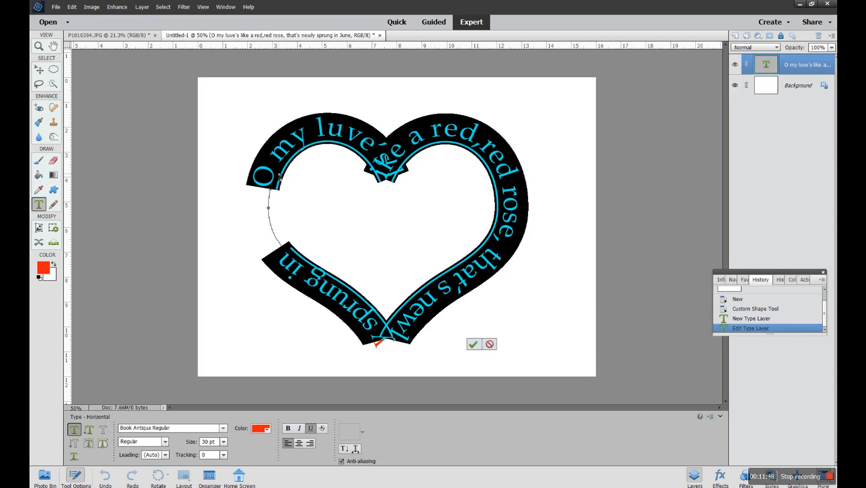
click(279, 177)
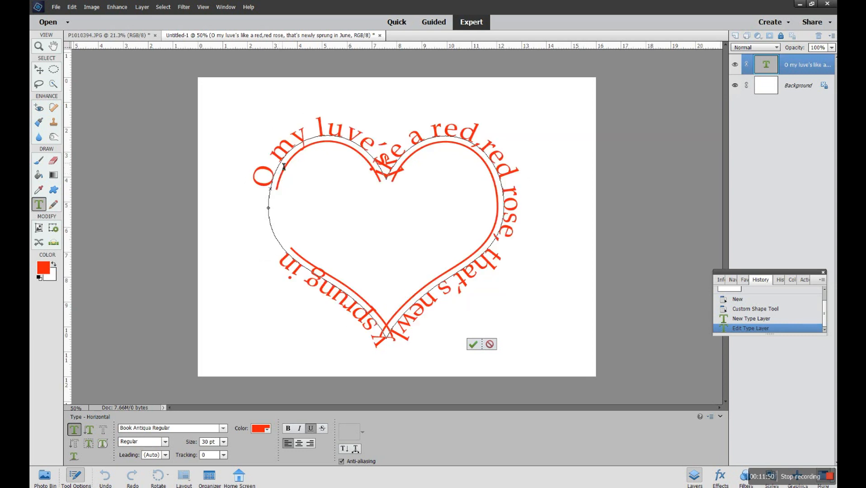
key(ctrl+a)
click(318, 149)
Leave text editing with the Move tool and select the Background layer to view the heart text without its path.
click(39, 69)
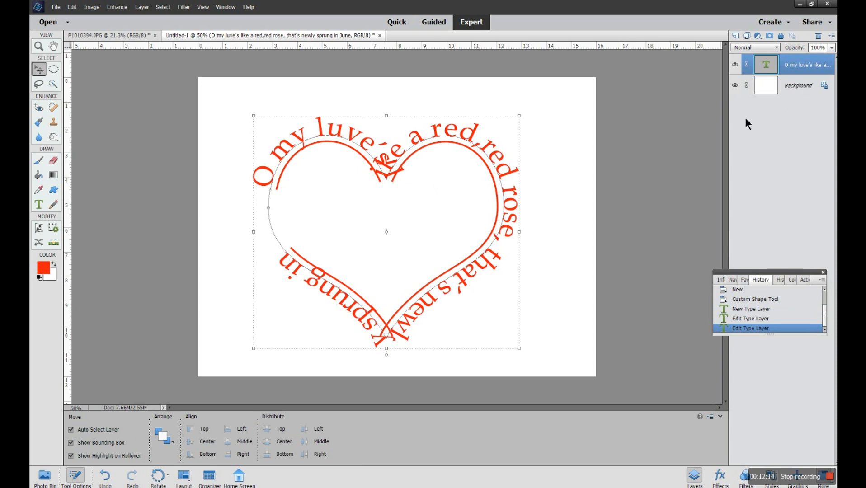
click(790, 88)
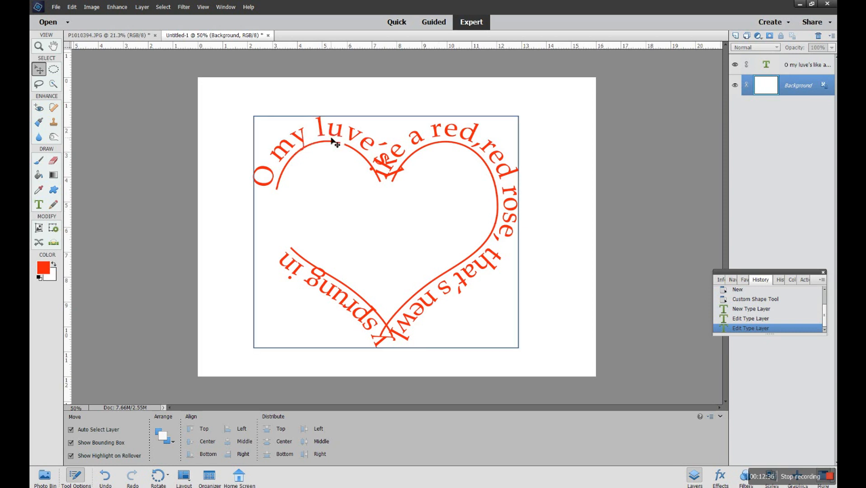
Remove the underline from the heart text, commit it and select the Background layer.
double_click(771, 67)
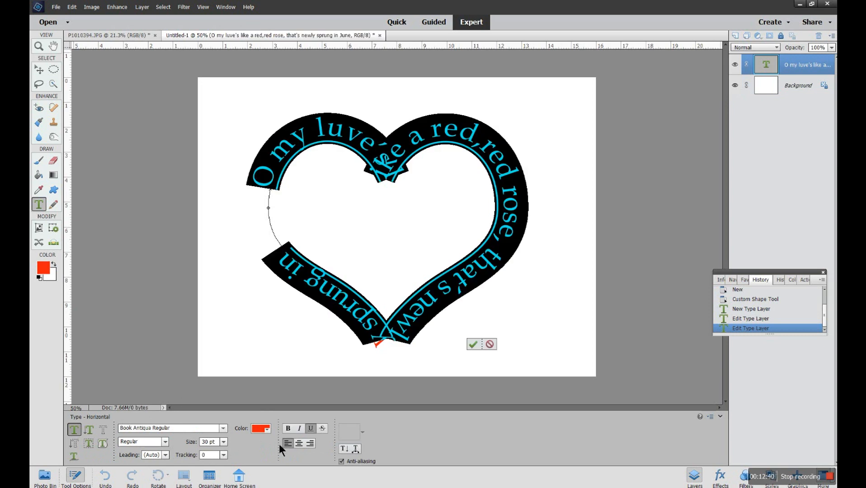
click(311, 429)
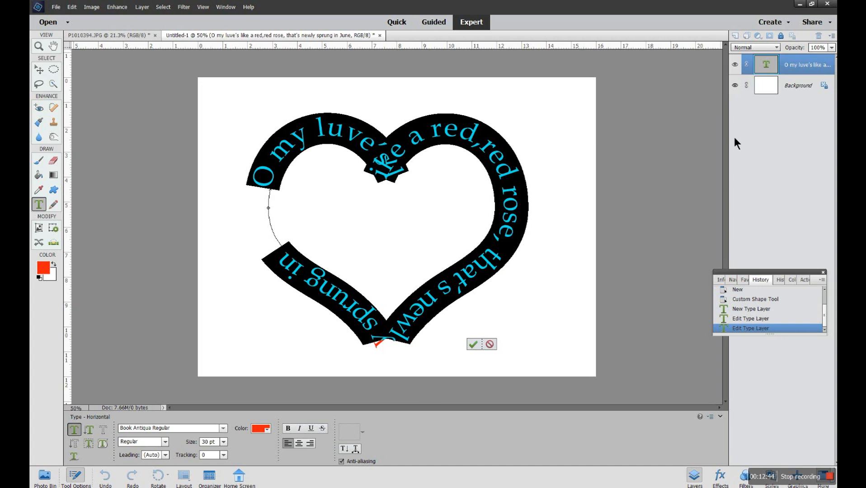
click(473, 344)
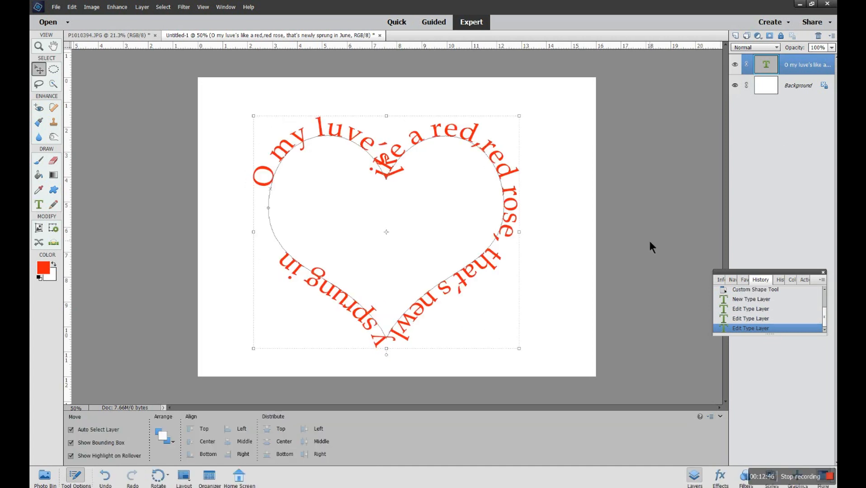
click(797, 87)
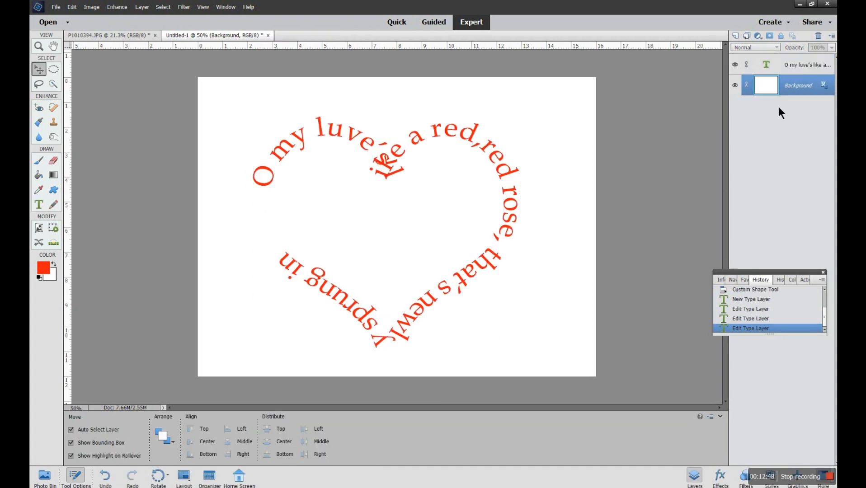
Underline the whole heart text again, commit it and reselect the Background layer.
double_click(767, 64)
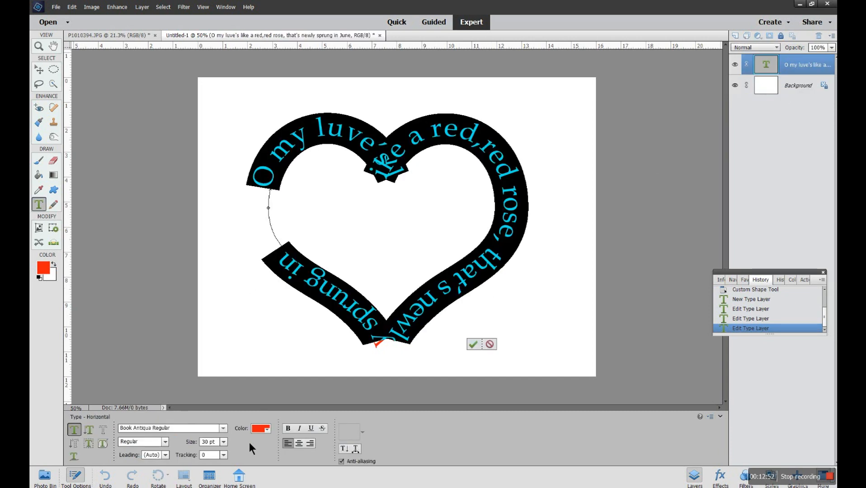
click(309, 429)
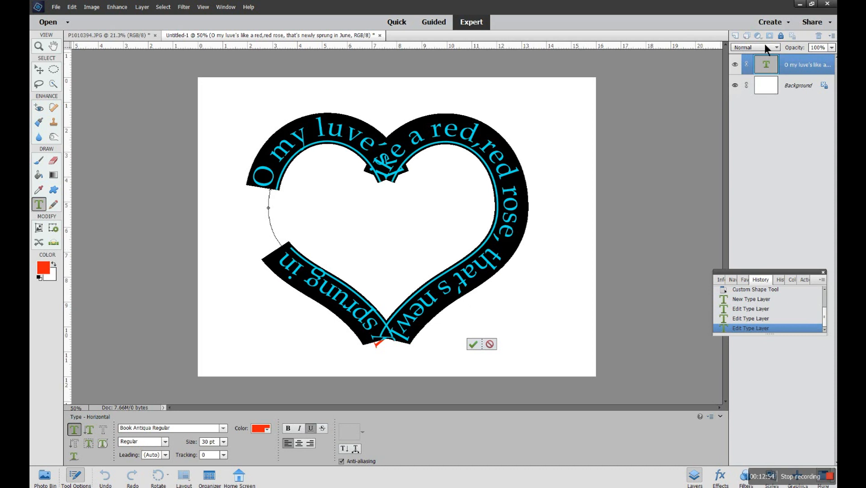
click(475, 344)
click(808, 85)
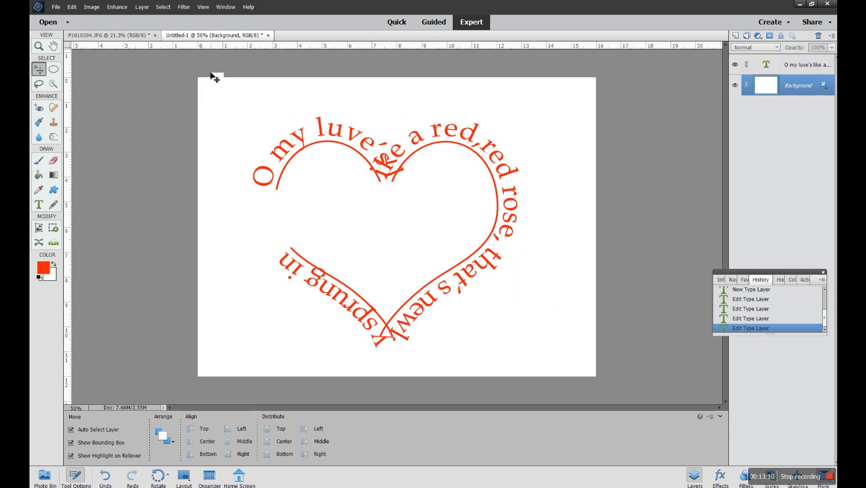
Arrange the two open documents in columns and copy the heart text layer into the sky of the bridge photo P1010394.JPG.
click(182, 478)
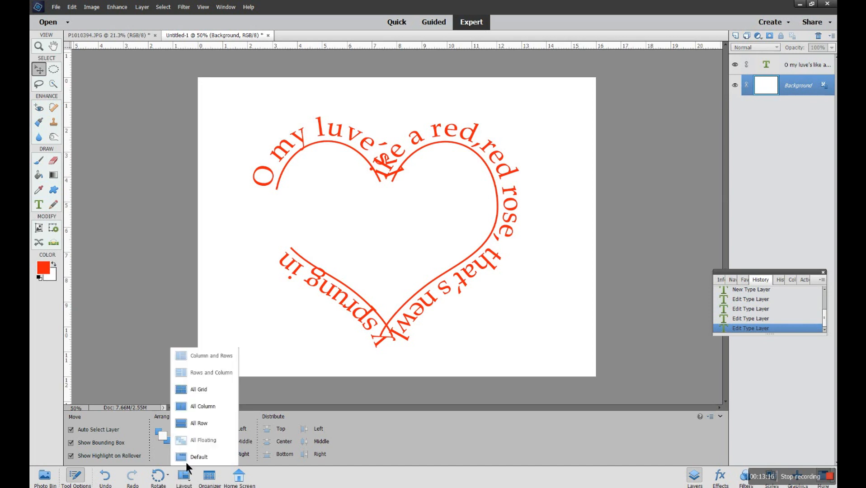
click(199, 408)
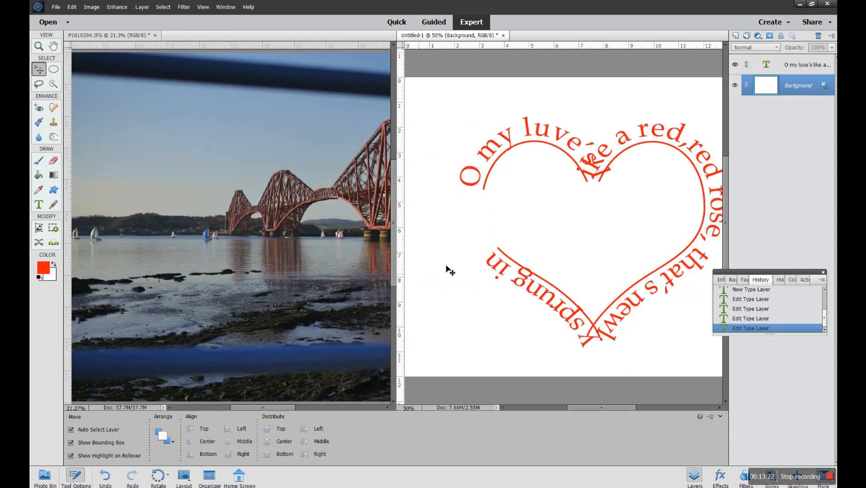
click(774, 67)
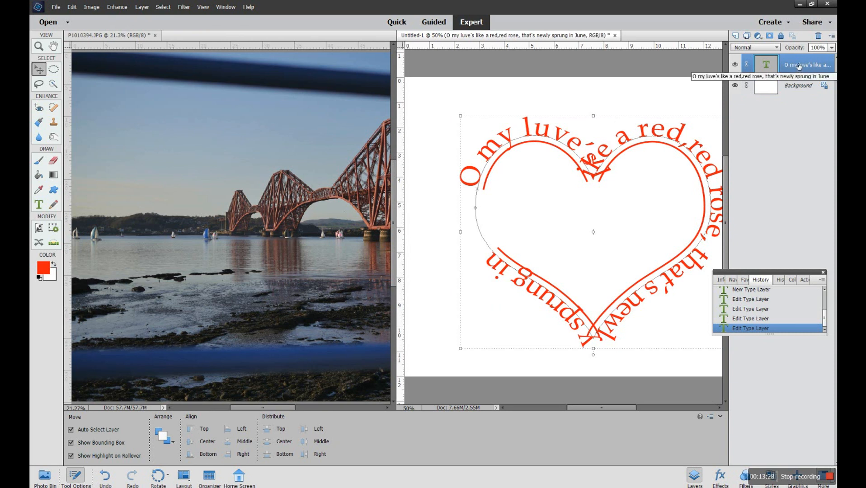
drag(798, 66, 193, 133)
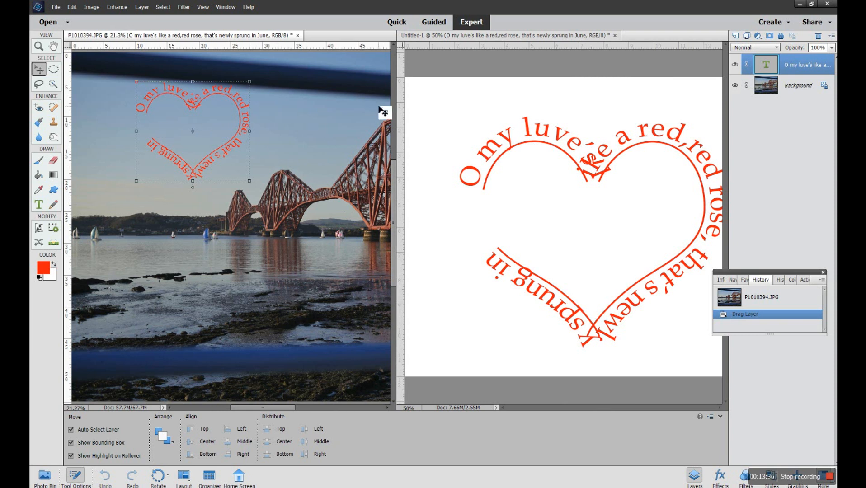
Restore the default window layout so the bridge photo fills the workspace.
drag(486, 130, 159, 411)
click(185, 483)
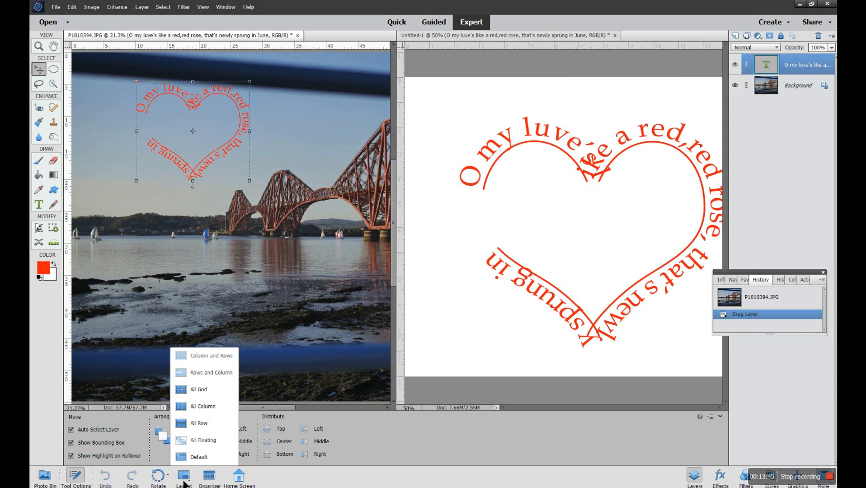
click(187, 458)
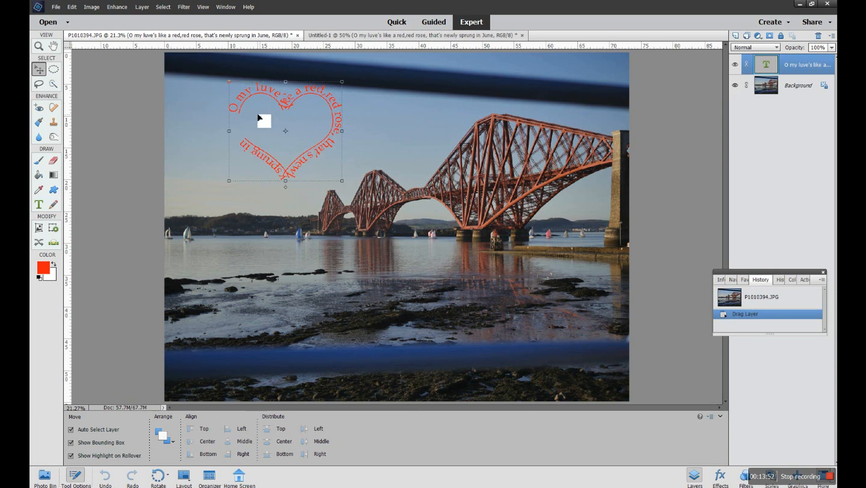
Scale the heart text on the bridge photo proportionally to about 178% and commit the transformation.
drag(348, 186, 404, 261)
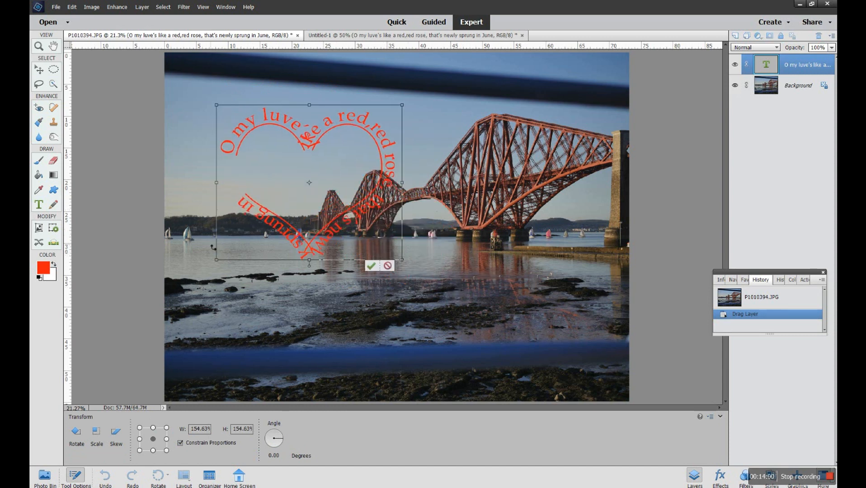
drag(217, 261, 192, 287)
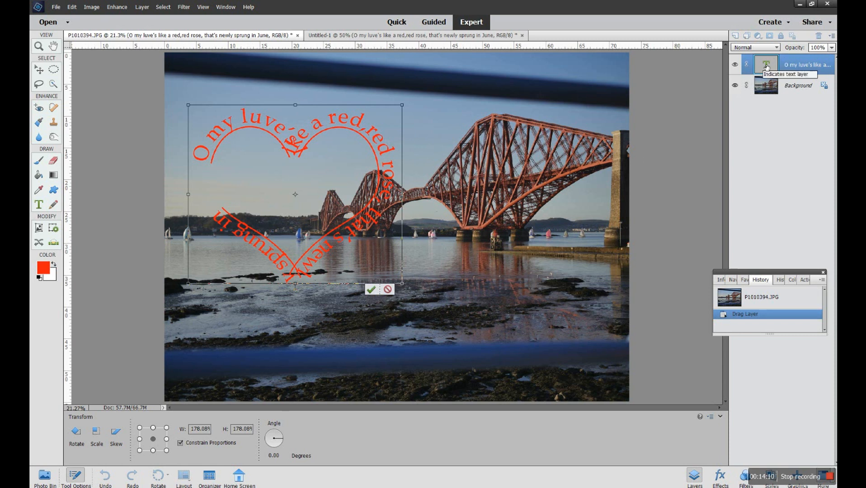
click(371, 289)
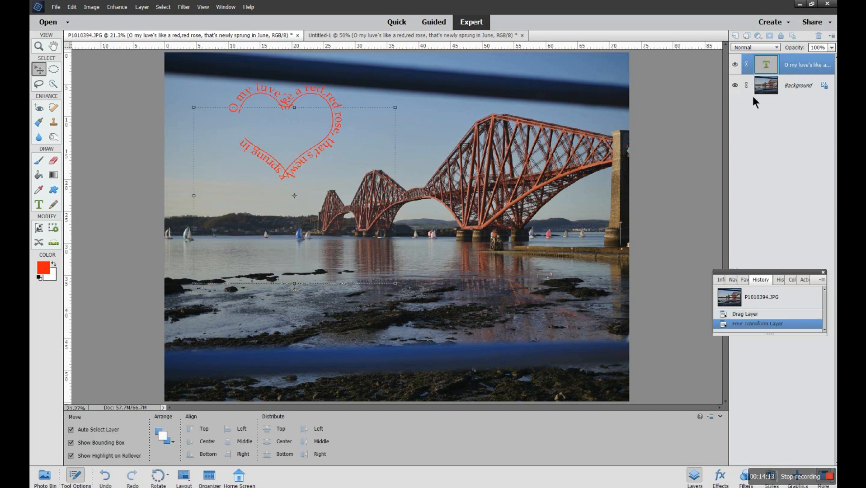
Reopen the heart text for editing, preview other fonts, try a size of 30 pt and set it to 60 pt.
double_click(773, 67)
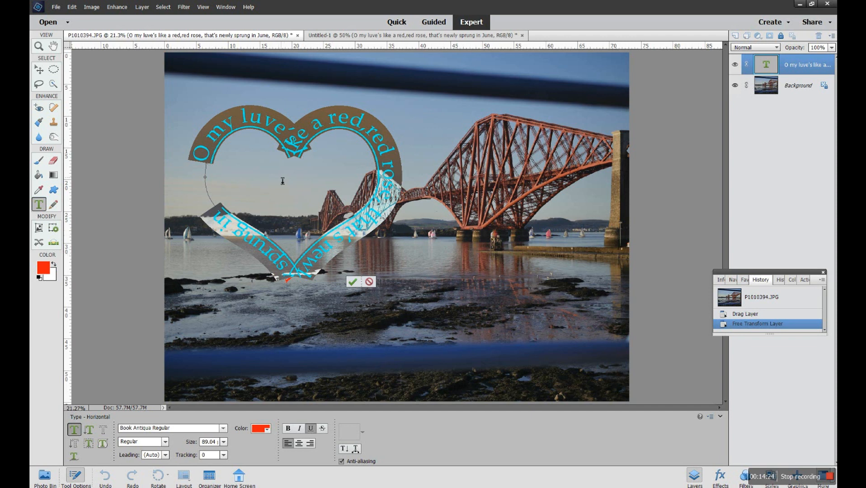
click(223, 428)
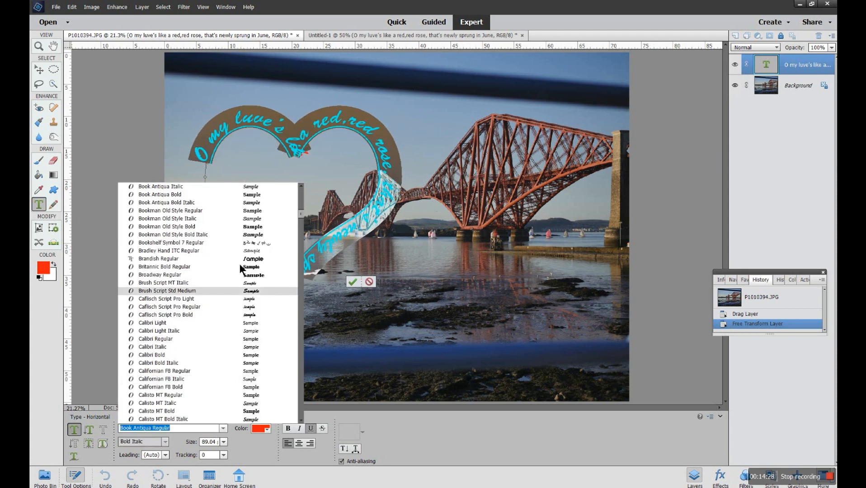
click(222, 442)
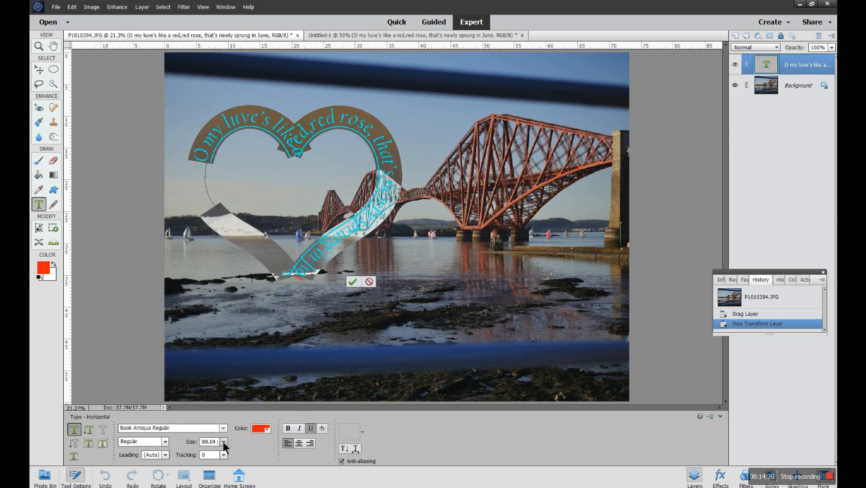
click(224, 442)
click(218, 406)
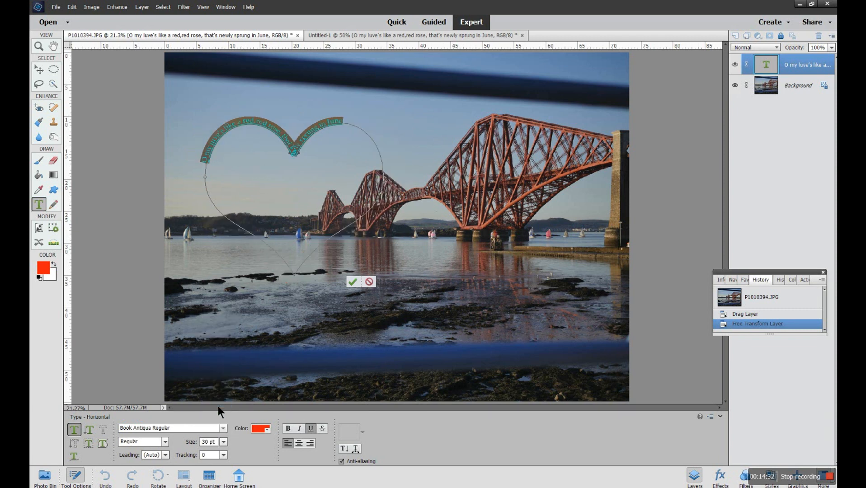
click(223, 442)
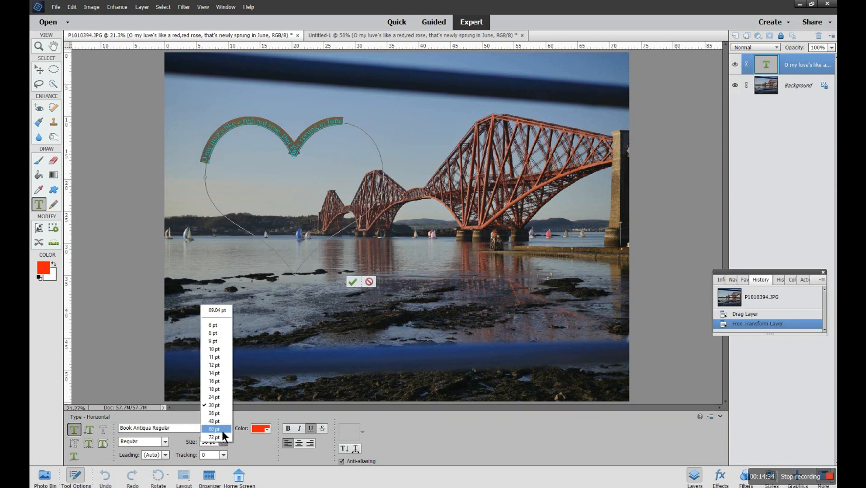
click(222, 432)
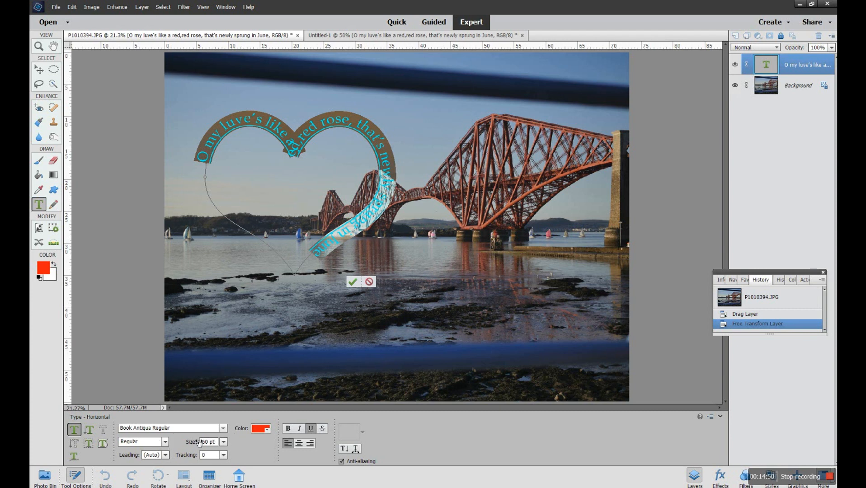
Change the heart text's color to yellow from the default swatches and commit the edit.
click(268, 428)
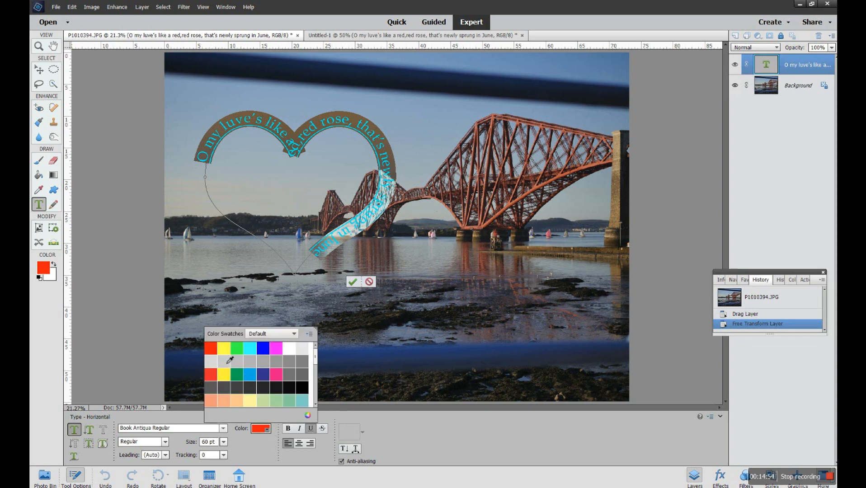
click(224, 349)
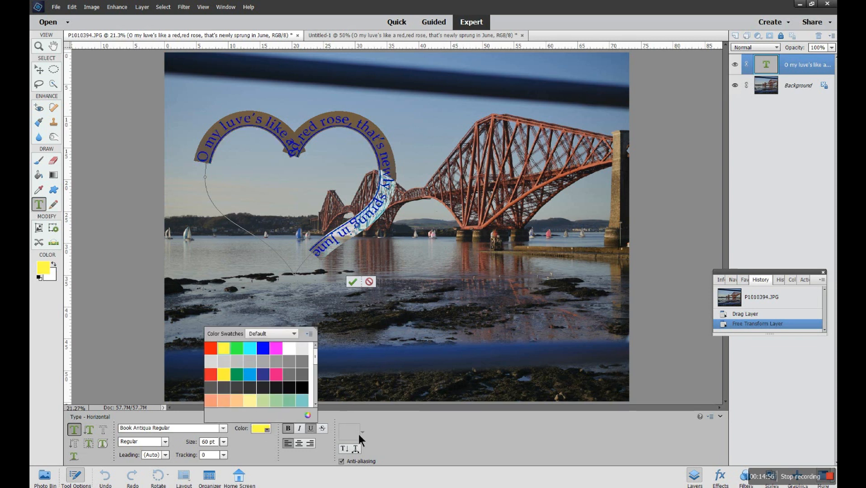
click(352, 283)
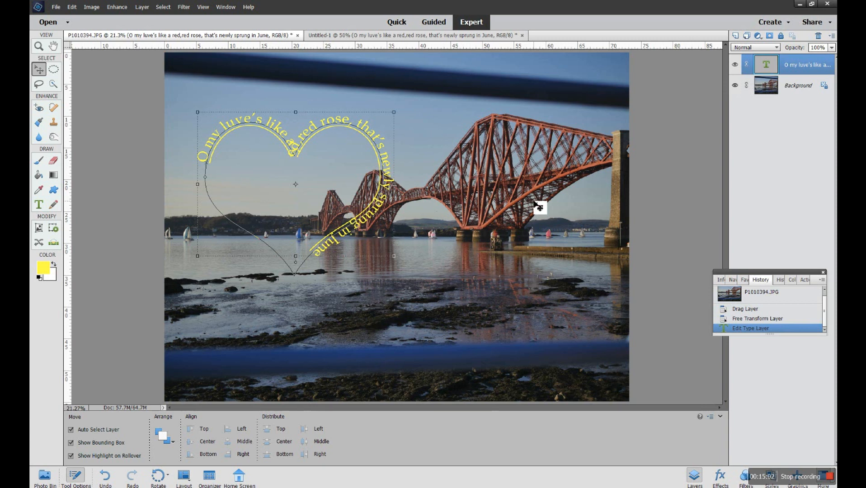
Select the photo's Background layer and activate the Text on Shape tool.
click(791, 90)
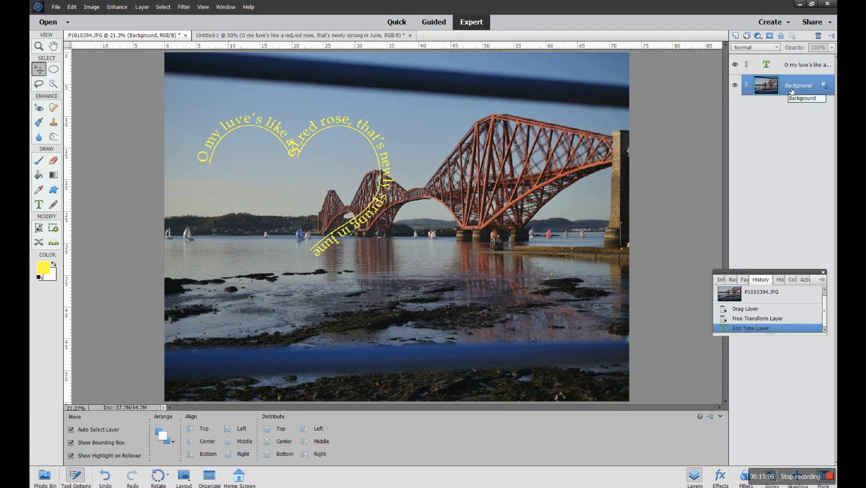
click(41, 203)
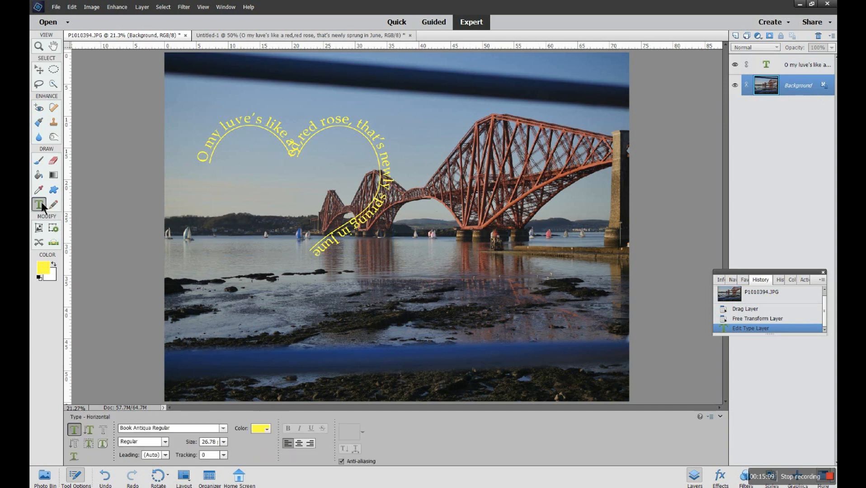
click(103, 444)
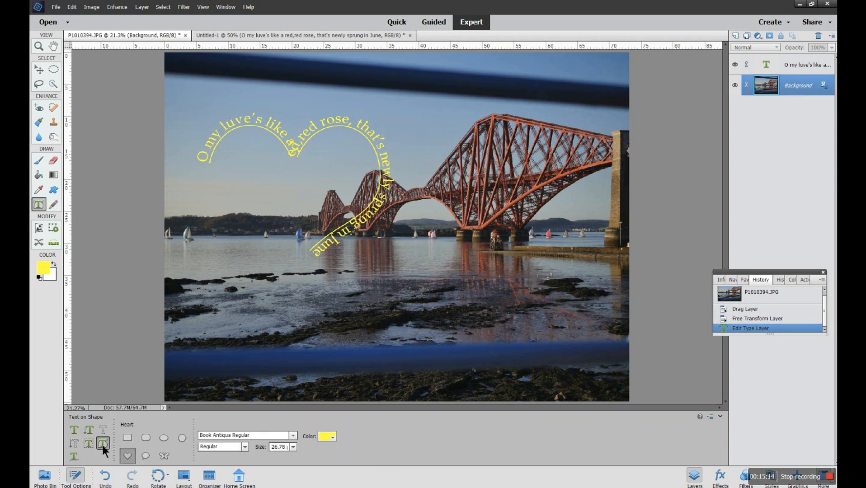